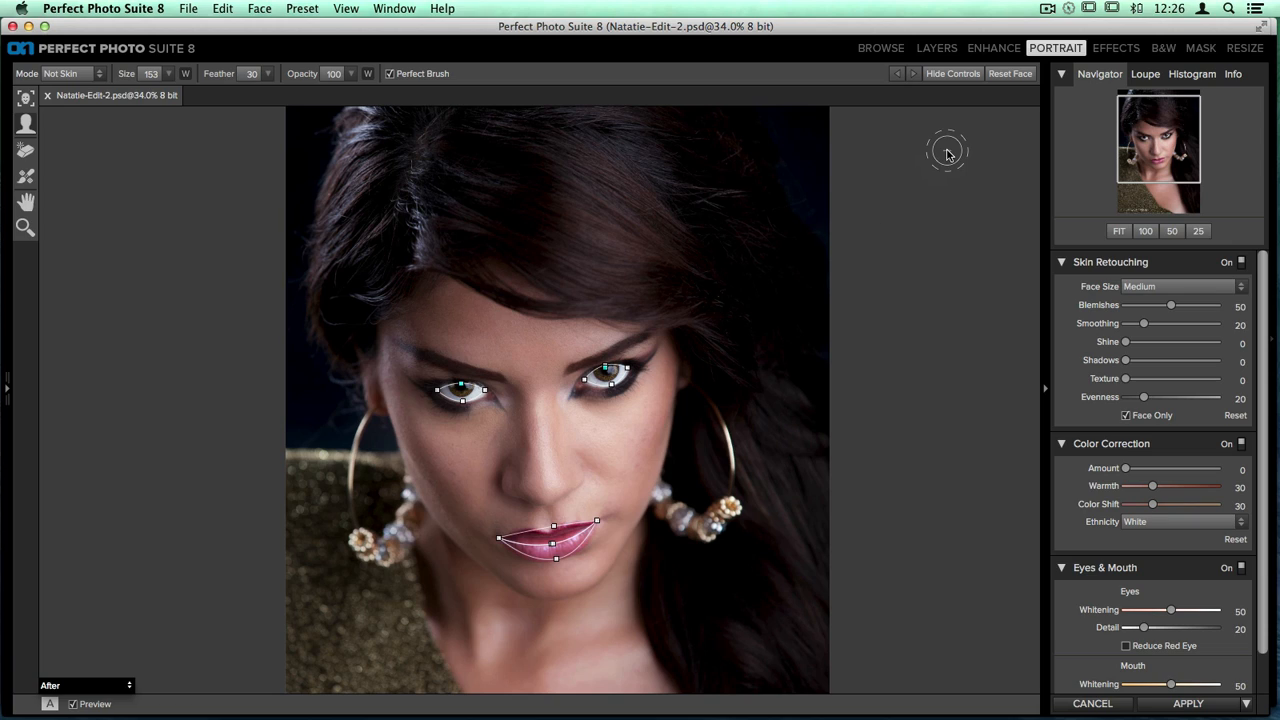
- Hide the face controls and change the preview to Mask-Red
{"action": "left_click", "coordinate": [945, 75]}
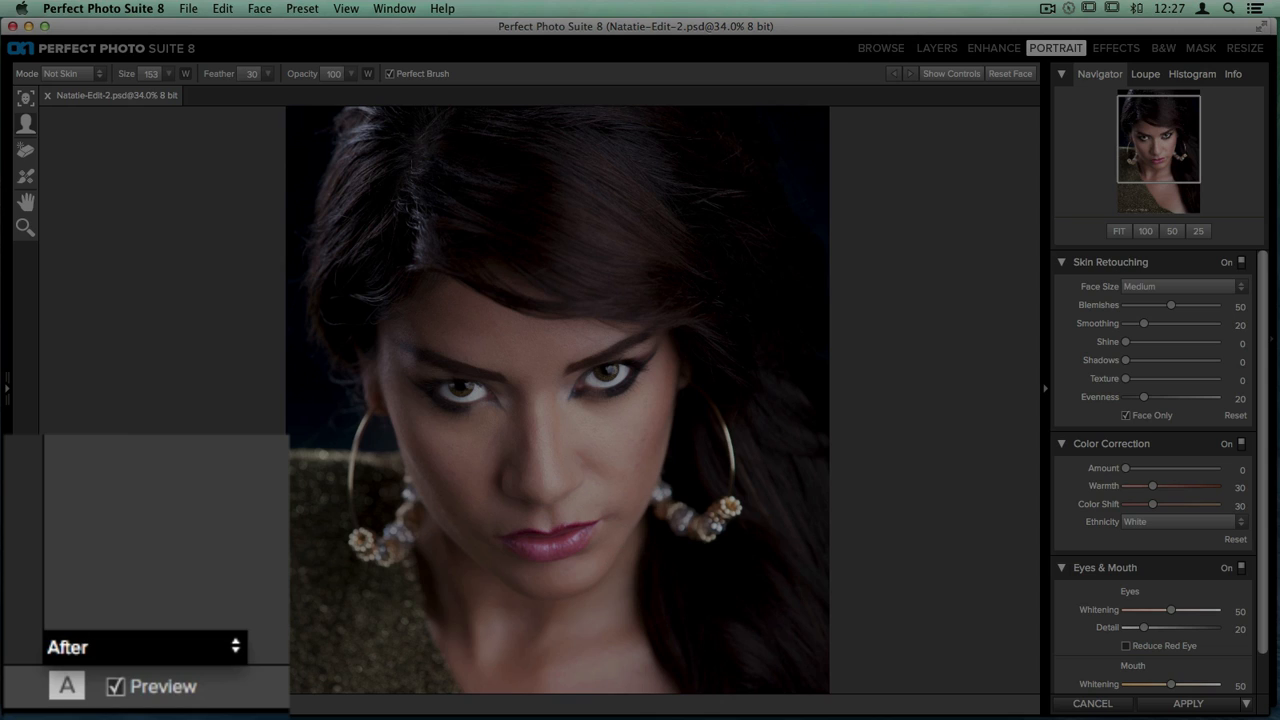
{"action": "left_click", "coordinate": [233, 648]}
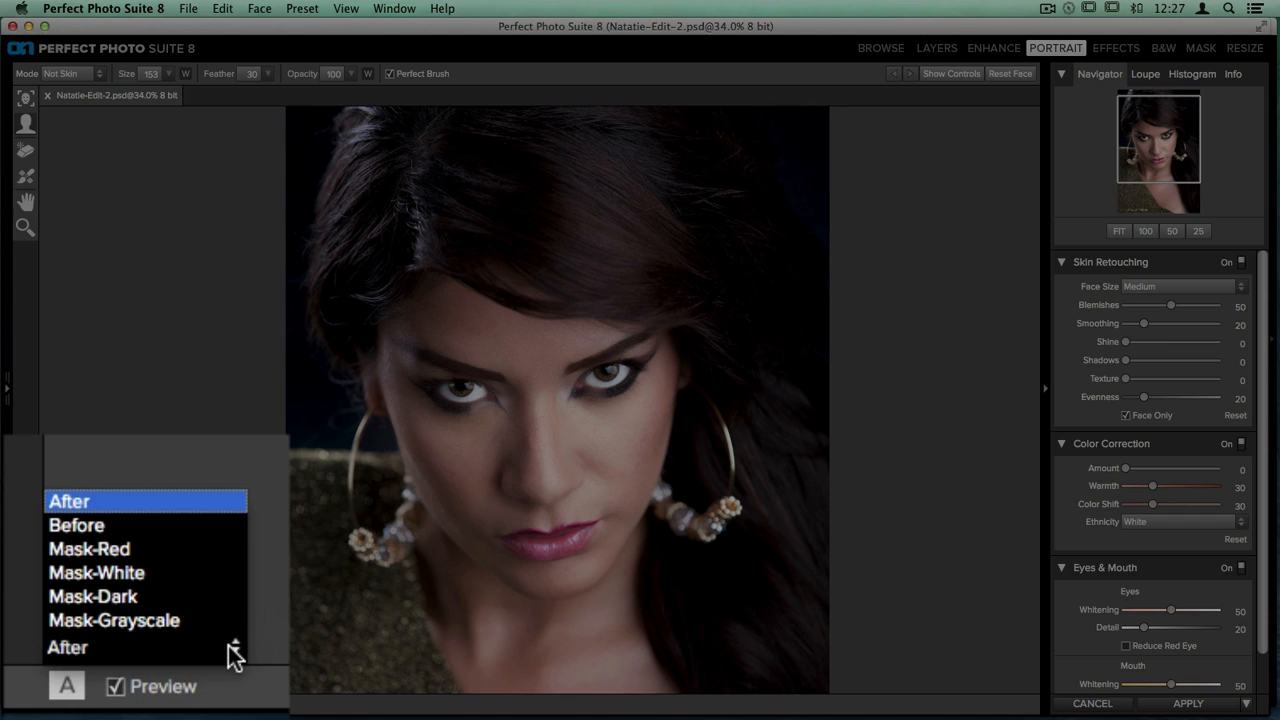
{"action": "left_click", "coordinate": [157, 546]}
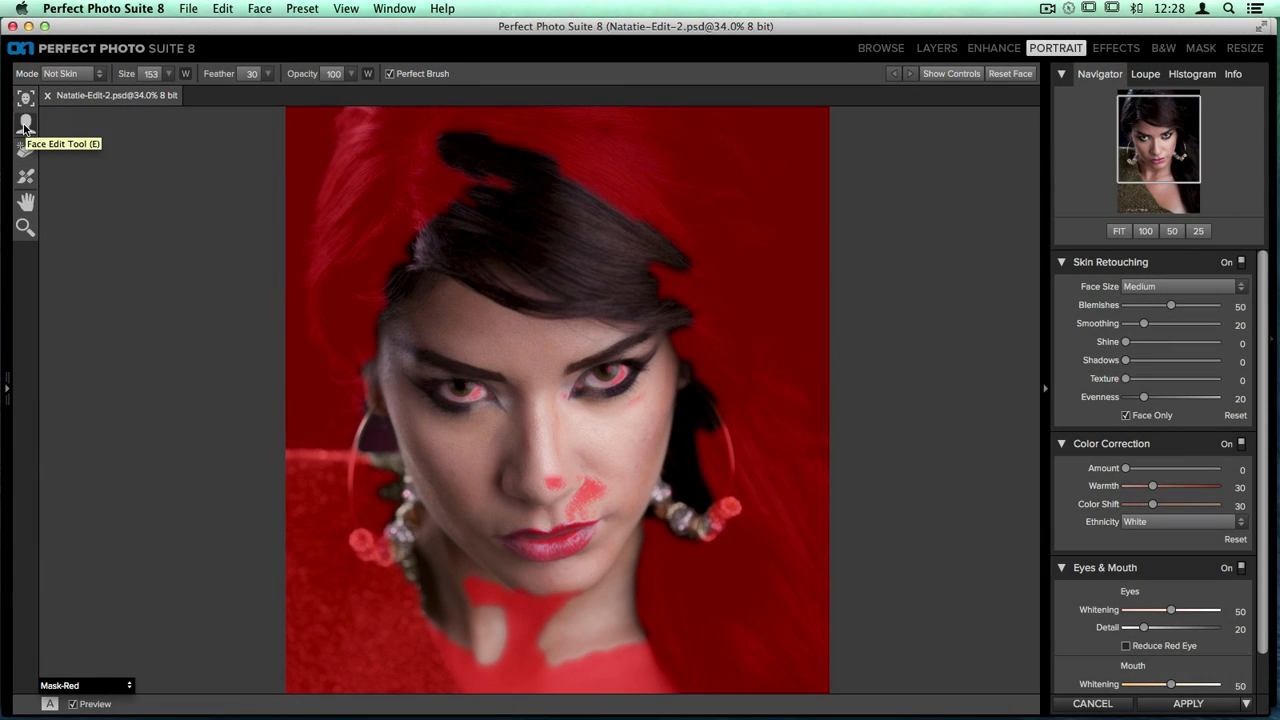
- With the Face Edit Tool in Not Skin mode and Perfect Brush on, exclude part of the hair, the eyebrows, eyes and one earring from the skin mask
{"action": "left_click", "coordinate": [25, 125]}
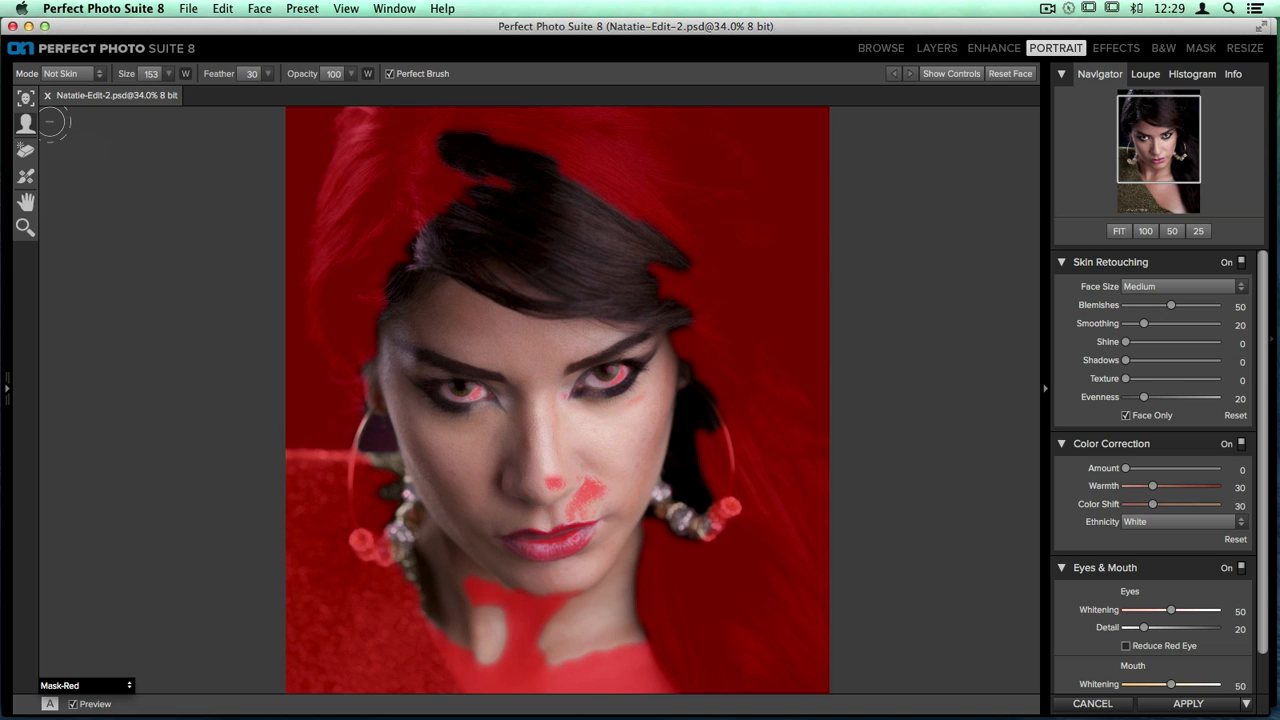
{"action": "left_click", "coordinate": [101, 74]}
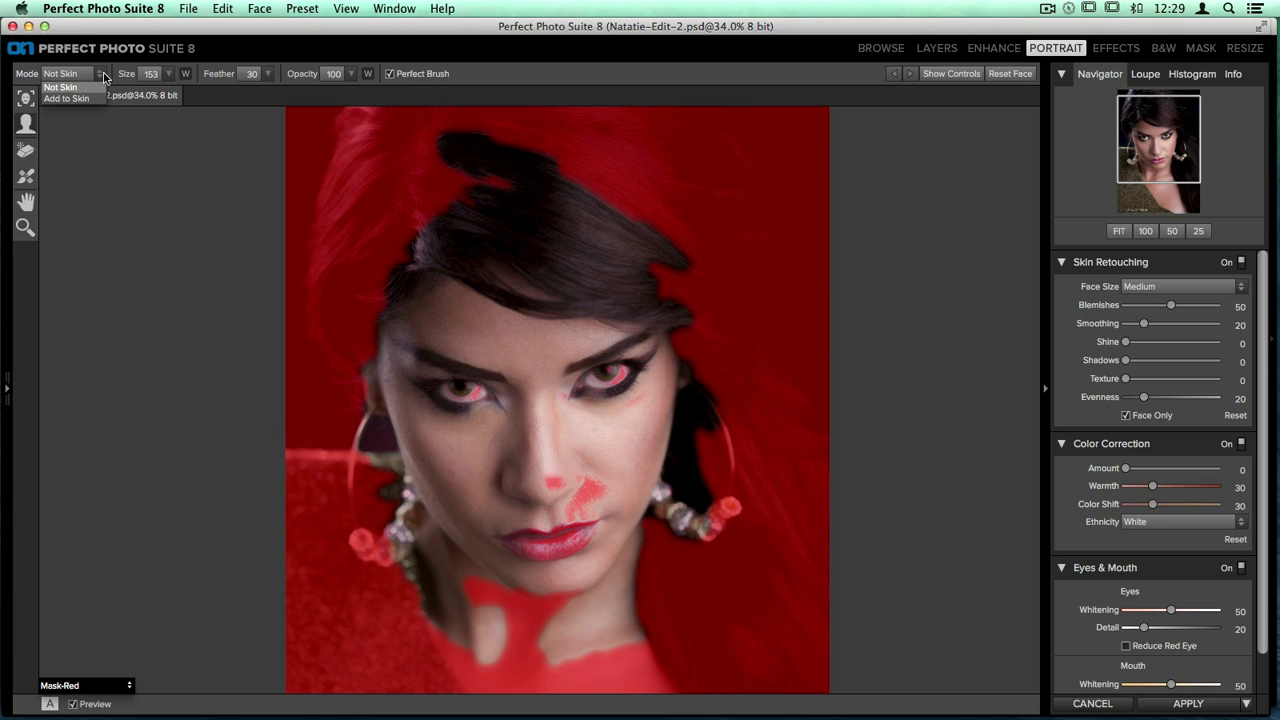
{"action": "left_click", "coordinate": [104, 77]}
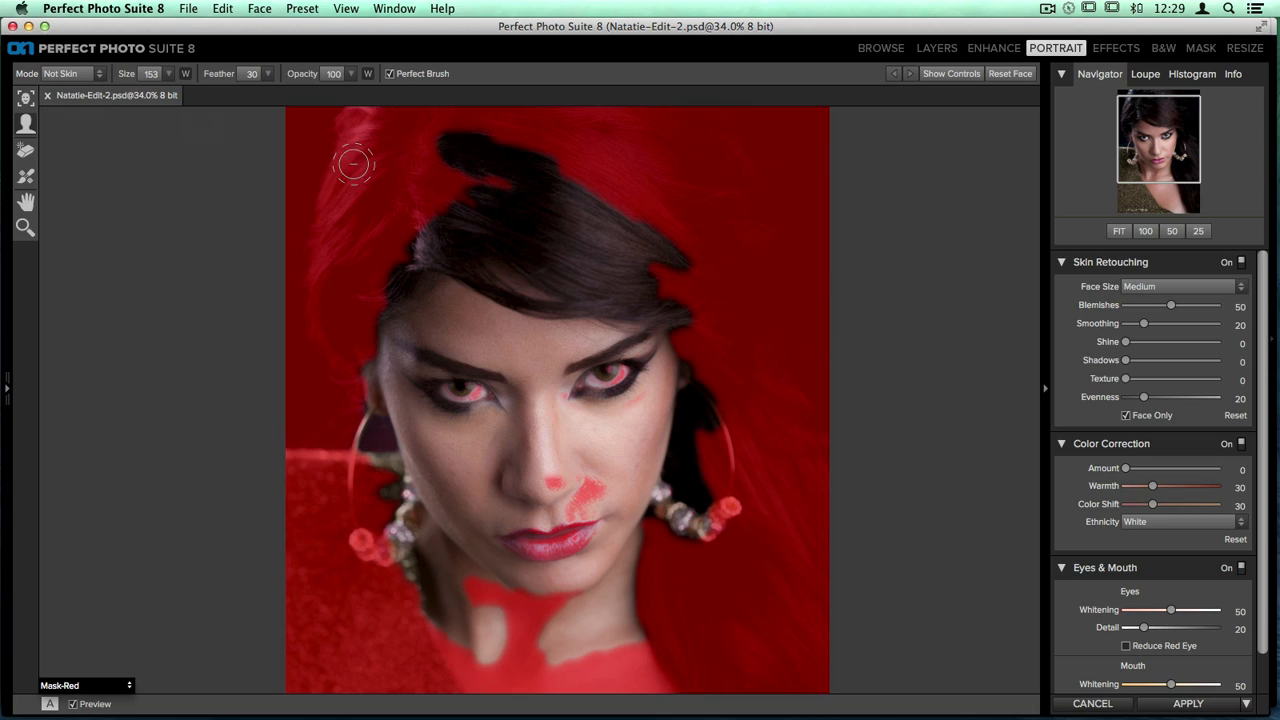
{"action": "mouse_move", "coordinate": [413, 259]}
{"action": "left_mouse_down"}
{"action": "mouse_move", "coordinate": [428, 230]}
{"action": "mouse_move", "coordinate": [382, 288]}
{"action": "mouse_move", "coordinate": [405, 285]}
{"action": "mouse_move", "coordinate": [386, 305]}
{"action": "mouse_move", "coordinate": [475, 227]}
{"action": "mouse_move", "coordinate": [469, 186]}
{"action": "mouse_move", "coordinate": [458, 216]}
{"action": "mouse_move", "coordinate": [475, 270]}
{"action": "mouse_move", "coordinate": [462, 274]}
{"action": "mouse_move", "coordinate": [536, 312]}
{"action": "mouse_move", "coordinate": [602, 310]}
{"action": "mouse_move", "coordinate": [518, 299]}
{"action": "mouse_move", "coordinate": [649, 318]}
{"action": "mouse_move", "coordinate": [673, 313]}
{"action": "mouse_move", "coordinate": [621, 308]}
{"action": "mouse_move", "coordinate": [683, 307]}
{"action": "mouse_move", "coordinate": [572, 368]}
{"action": "mouse_move", "coordinate": [638, 335]}
{"action": "left_mouse_up"}
{"action": "mouse_move", "coordinate": [474, 362]}
{"action": "left_mouse_down"}
{"action": "mouse_move", "coordinate": [460, 370]}
{"action": "mouse_move", "coordinate": [432, 352]}
{"action": "mouse_move", "coordinate": [481, 374]}
{"action": "mouse_move", "coordinate": [428, 386]}
{"action": "mouse_move", "coordinate": [488, 398]}
{"action": "mouse_move", "coordinate": [453, 403]}
{"action": "left_mouse_up"}
{"action": "mouse_move", "coordinate": [458, 404]}
{"action": "left_mouse_down"}
{"action": "mouse_move", "coordinate": [475, 400]}
{"action": "mouse_move", "coordinate": [455, 405]}
{"action": "left_mouse_up"}
{"action": "left_click_drag", "start_coordinate": [605, 383], "coordinate": [592, 390]}
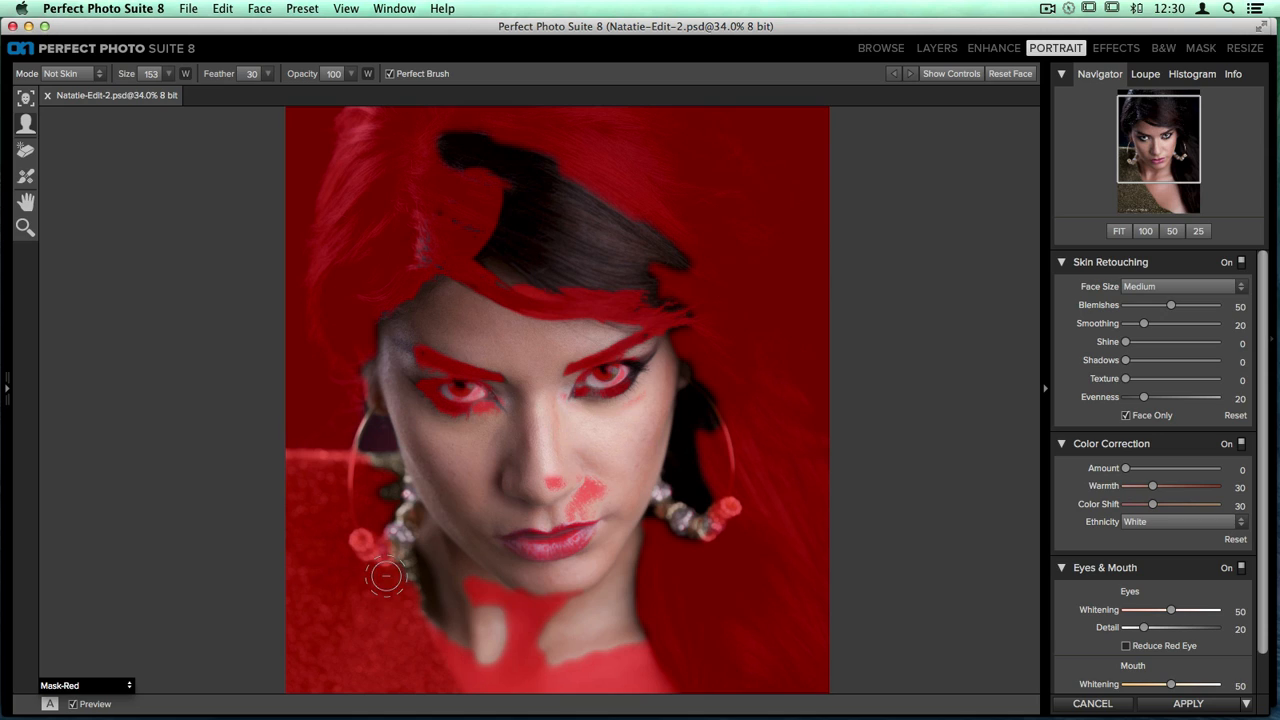
{"action": "mouse_move", "coordinate": [390, 531]}
{"action": "left_mouse_down"}
{"action": "mouse_move", "coordinate": [378, 462]}
{"action": "mouse_move", "coordinate": [390, 466]}
{"action": "left_mouse_up"}
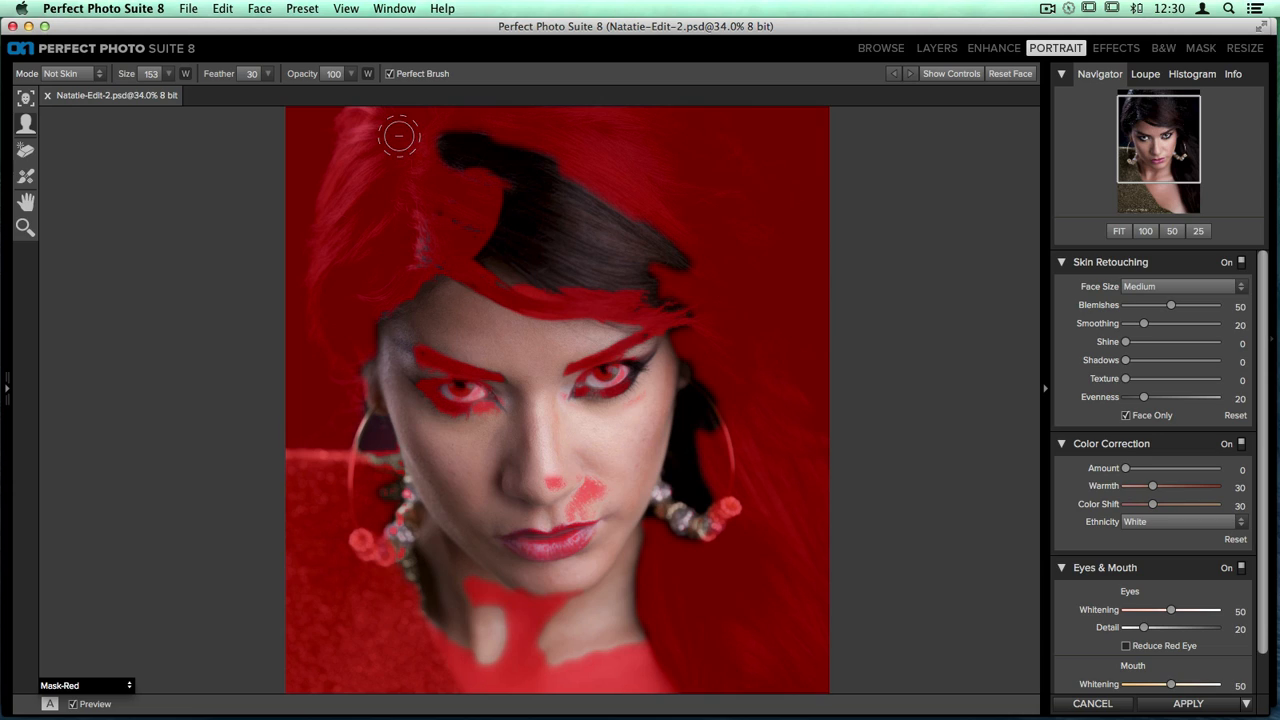
- Turn off Perfect Brush and paint the remaining hair and the earrings out of the skin mask
{"action": "left_click", "coordinate": [390, 74]}
{"action": "mouse_move", "coordinate": [525, 258]}
{"action": "left_mouse_down"}
{"action": "mouse_move", "coordinate": [405, 222]}
{"action": "mouse_move", "coordinate": [518, 224]}
{"action": "mouse_move", "coordinate": [396, 257]}
{"action": "mouse_move", "coordinate": [438, 212]}
{"action": "mouse_move", "coordinate": [442, 152]}
{"action": "mouse_move", "coordinate": [539, 141]}
{"action": "mouse_move", "coordinate": [428, 150]}
{"action": "mouse_move", "coordinate": [659, 202]}
{"action": "mouse_move", "coordinate": [482, 187]}
{"action": "mouse_move", "coordinate": [672, 233]}
{"action": "mouse_move", "coordinate": [670, 252]}
{"action": "mouse_move", "coordinate": [535, 222]}
{"action": "mouse_move", "coordinate": [546, 243]}
{"action": "mouse_move", "coordinate": [621, 267]}
{"action": "mouse_move", "coordinate": [529, 254]}
{"action": "mouse_move", "coordinate": [601, 288]}
{"action": "mouse_move", "coordinate": [685, 292]}
{"action": "mouse_move", "coordinate": [632, 268]}
{"action": "mouse_move", "coordinate": [710, 317]}
{"action": "mouse_move", "coordinate": [698, 464]}
{"action": "mouse_move", "coordinate": [711, 514]}
{"action": "mouse_move", "coordinate": [741, 412]}
{"action": "mouse_move", "coordinate": [703, 581]}
{"action": "mouse_move", "coordinate": [699, 356]}
{"action": "mouse_move", "coordinate": [660, 527]}
{"action": "mouse_move", "coordinate": [700, 339]}
{"action": "mouse_move", "coordinate": [640, 302]}
{"action": "left_mouse_up"}
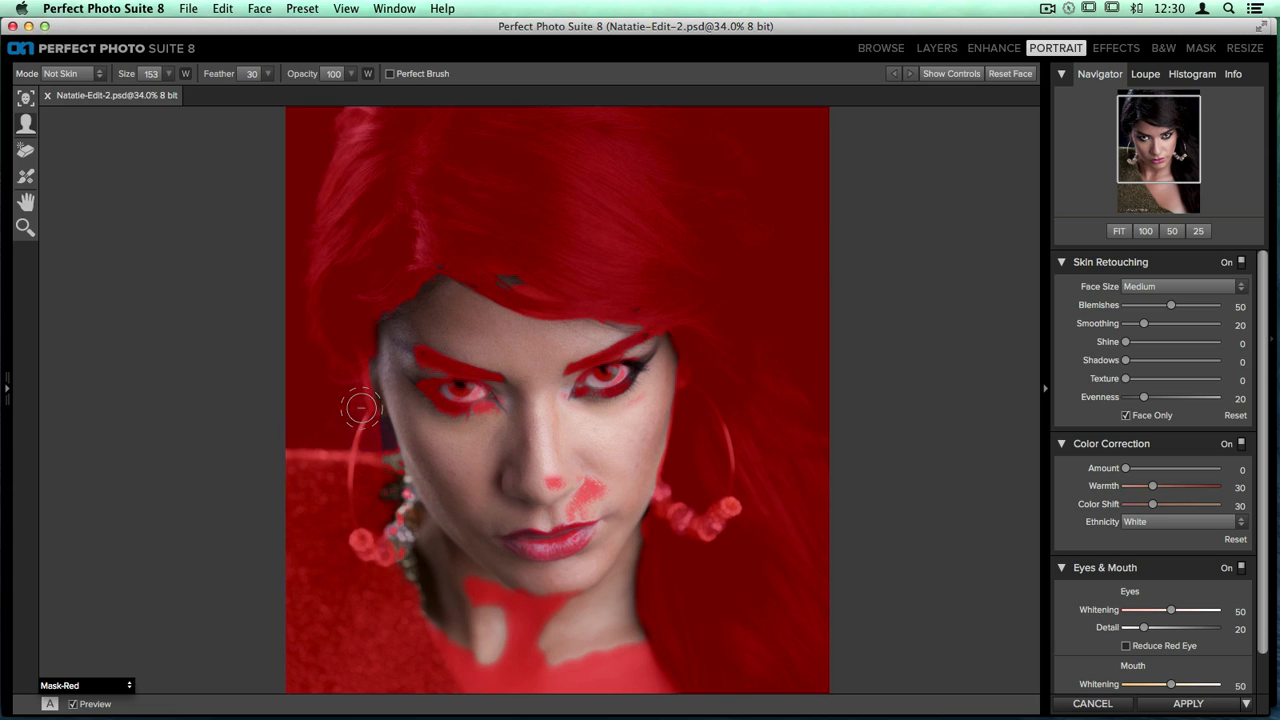
{"action": "mouse_move", "coordinate": [361, 407]}
{"action": "left_mouse_down"}
{"action": "mouse_move", "coordinate": [353, 363]}
{"action": "mouse_move", "coordinate": [401, 576]}
{"action": "mouse_move", "coordinate": [374, 432]}
{"action": "mouse_move", "coordinate": [405, 559]}
{"action": "left_mouse_up"}
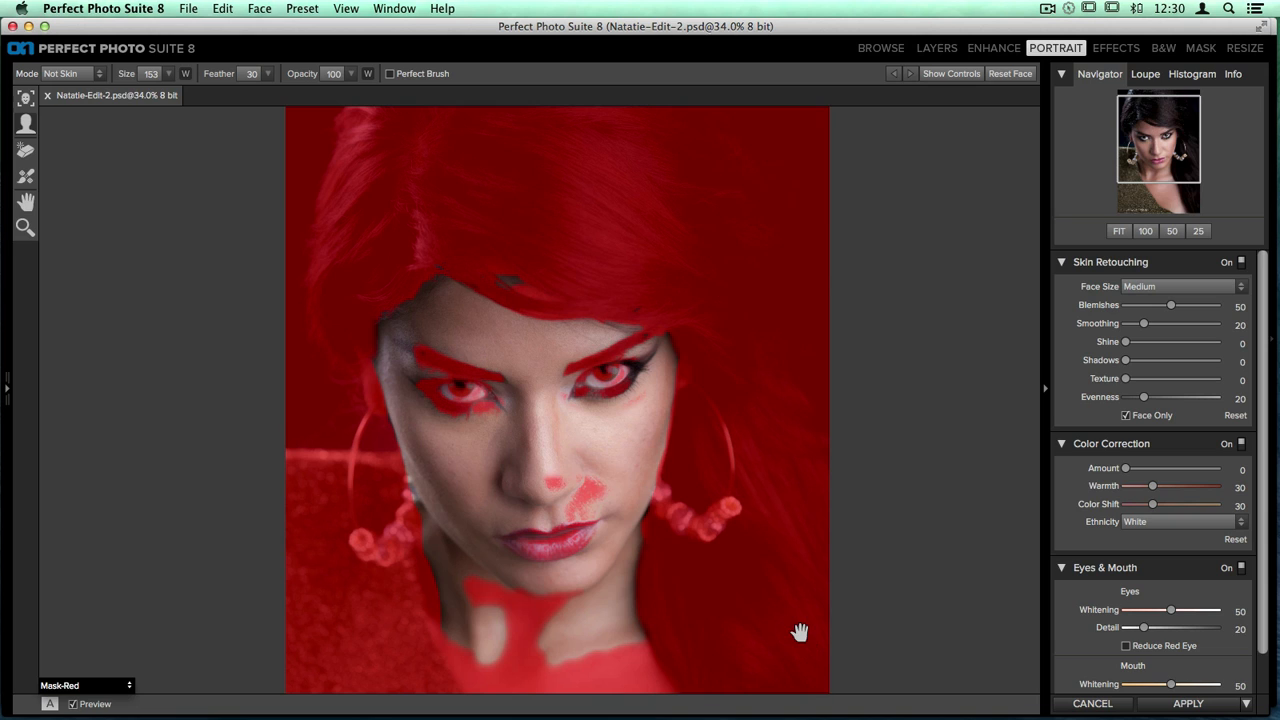
- Change the brush mode to Add to Skin and paint the neck and chest into the skin mask
{"action": "mouse_move", "coordinate": [789, 645]}
{"action": "left_mouse_down"}
{"action": "mouse_move", "coordinate": [794, 549]}
{"action": "mouse_move", "coordinate": [766, 429]}
{"action": "mouse_move", "coordinate": [774, 477]}
{"action": "left_mouse_up"}
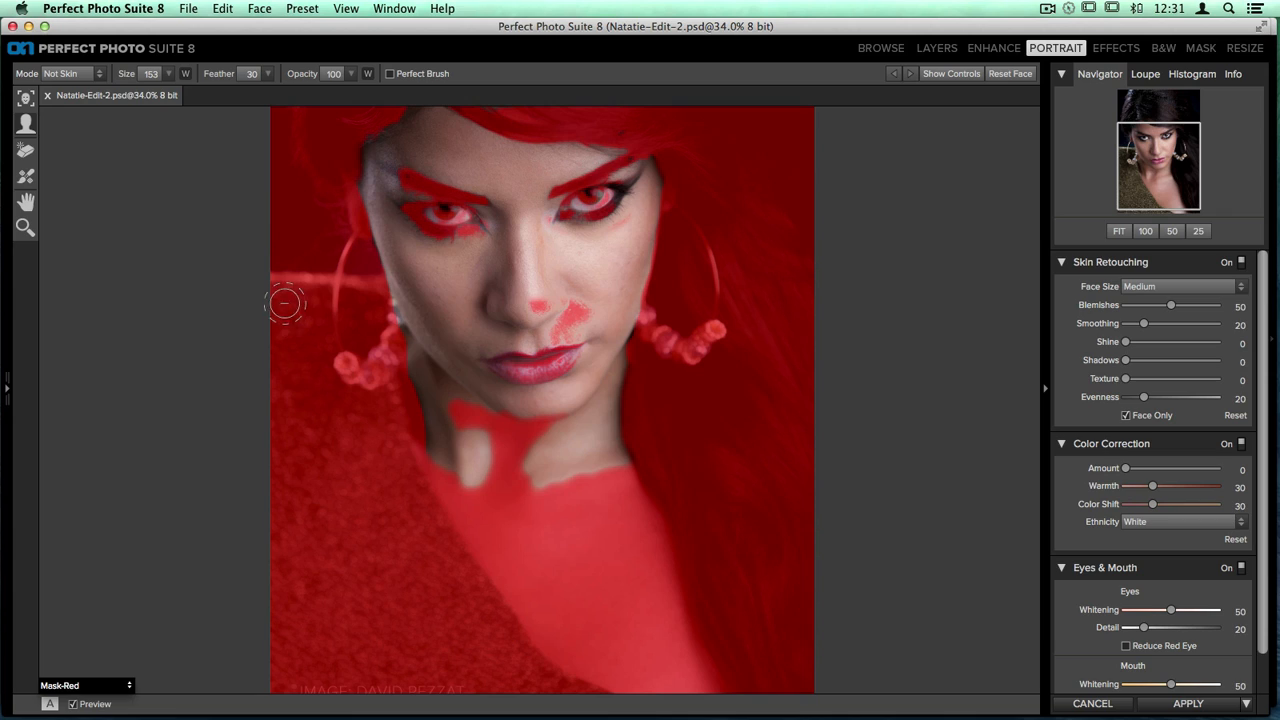
{"action": "left_click", "coordinate": [100, 76]}
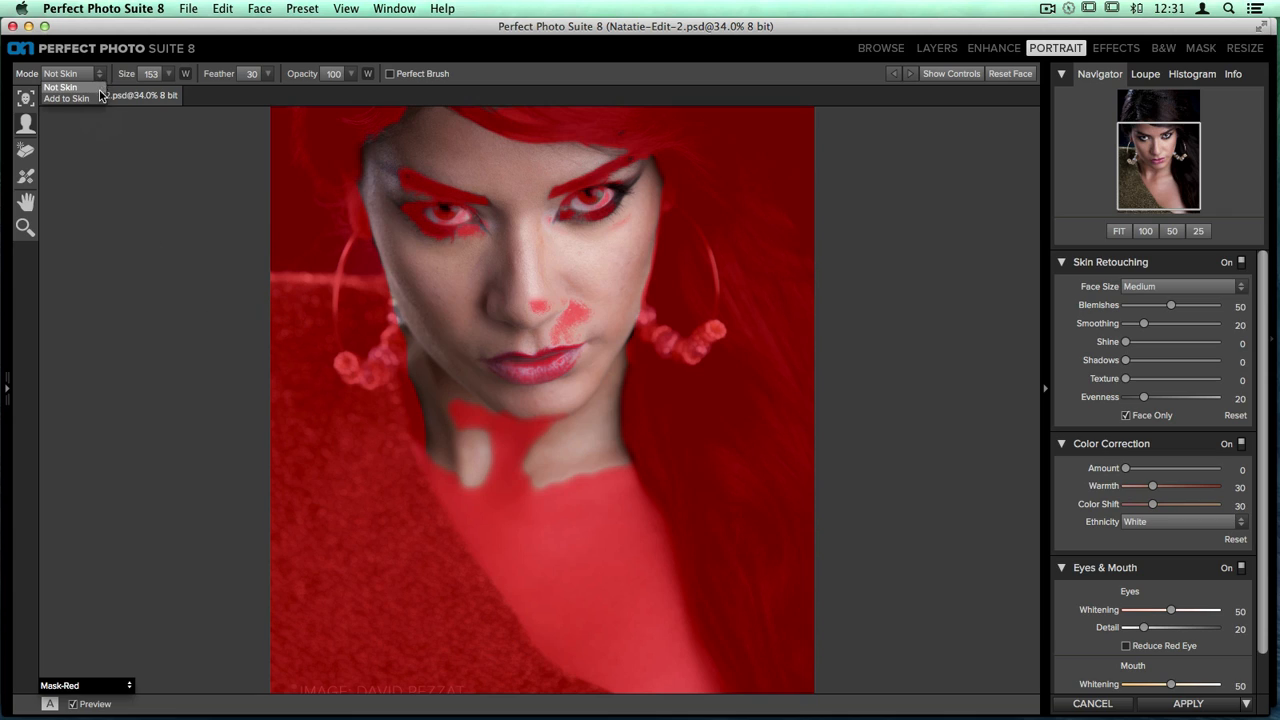
{"action": "left_click", "coordinate": [98, 97]}
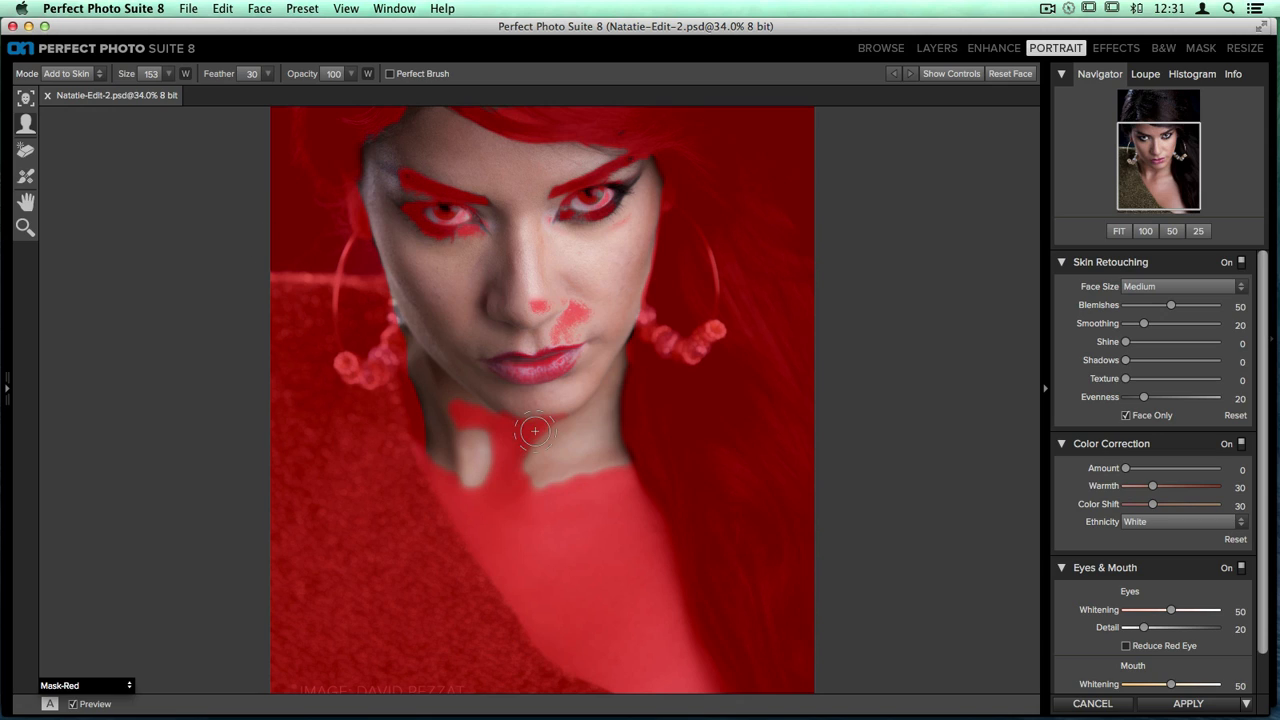
{"action": "mouse_move", "coordinate": [535, 431]}
{"action": "left_mouse_down"}
{"action": "mouse_move", "coordinate": [556, 498]}
{"action": "mouse_move", "coordinate": [456, 410]}
{"action": "mouse_move", "coordinate": [507, 439]}
{"action": "mouse_move", "coordinate": [564, 446]}
{"action": "mouse_move", "coordinate": [485, 448]}
{"action": "mouse_move", "coordinate": [548, 561]}
{"action": "mouse_move", "coordinate": [575, 590]}
{"action": "mouse_move", "coordinate": [529, 503]}
{"action": "mouse_move", "coordinate": [641, 638]}
{"action": "mouse_move", "coordinate": [586, 481]}
{"action": "mouse_move", "coordinate": [625, 575]}
{"action": "mouse_move", "coordinate": [609, 476]}
{"action": "mouse_move", "coordinate": [674, 654]}
{"action": "mouse_move", "coordinate": [635, 639]}
{"action": "mouse_move", "coordinate": [669, 678]}
{"action": "mouse_move", "coordinate": [651, 681]}
{"action": "mouse_move", "coordinate": [563, 617]}
{"action": "mouse_move", "coordinate": [450, 467]}
{"action": "left_mouse_up"}
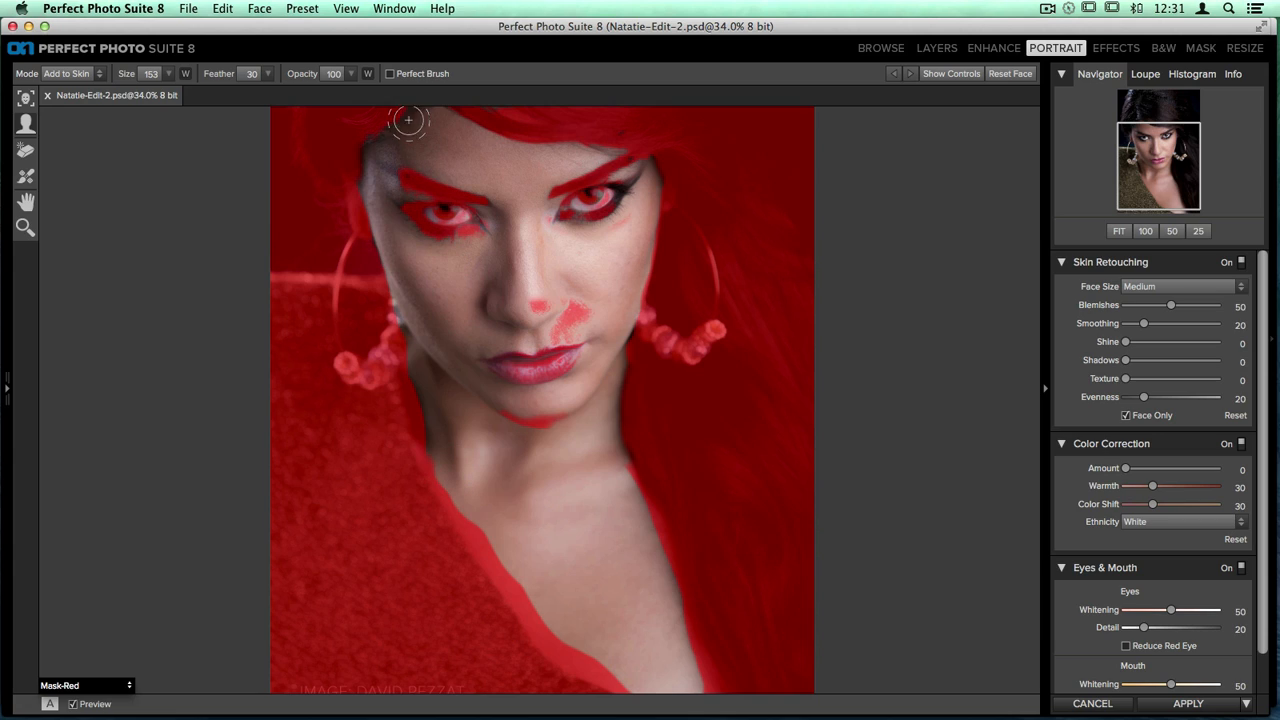
- Turn Perfect Brush back on and add the skin along the dress neckline to the mask
{"action": "left_click", "coordinate": [390, 74]}
{"action": "mouse_move", "coordinate": [470, 525]}
{"action": "left_mouse_down"}
{"action": "mouse_move", "coordinate": [431, 461]}
{"action": "mouse_move", "coordinate": [420, 400]}
{"action": "left_mouse_up"}
{"action": "mouse_move", "coordinate": [470, 522]}
{"action": "left_mouse_down"}
{"action": "mouse_move", "coordinate": [510, 595]}
{"action": "mouse_move", "coordinate": [575, 655]}
{"action": "mouse_move", "coordinate": [531, 607]}
{"action": "mouse_move", "coordinate": [572, 652]}
{"action": "mouse_move", "coordinate": [618, 674]}
{"action": "mouse_move", "coordinate": [688, 609]}
{"action": "mouse_move", "coordinate": [702, 675]}
{"action": "left_mouse_up"}
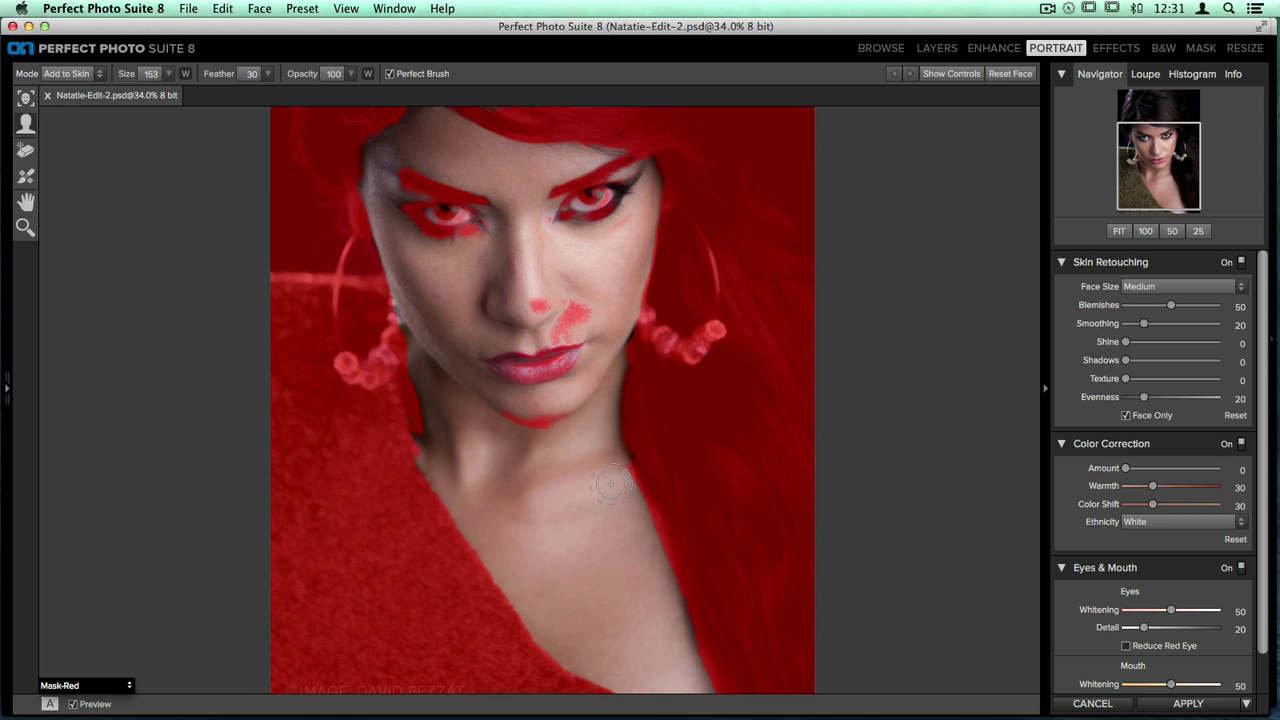
- Reduce the brush size to 80 and add the missed skin under the chin and above the lips to the mask
{"action": "left_click", "coordinate": [535, 434]}
{"action": "key", "text": "bracketleft"}
{"action": "key", "text": "bracketleft"}
{"action": "key", "text": "bracketleft"}
{"action": "key", "text": "bracketleft"}
{"action": "key", "text": "bracketleft"}
{"action": "key", "text": "bracketleft"}
{"action": "mouse_move", "coordinate": [588, 303]}
{"action": "left_mouse_down"}
{"action": "mouse_move", "coordinate": [549, 337]}
{"action": "mouse_move", "coordinate": [574, 333]}
{"action": "mouse_move", "coordinate": [597, 297]}
{"action": "left_mouse_up"}
- Paint the makeup around the eye on the image's right side out of the skin mask, and return the preview to After
{"action": "key", "text": "alt"}
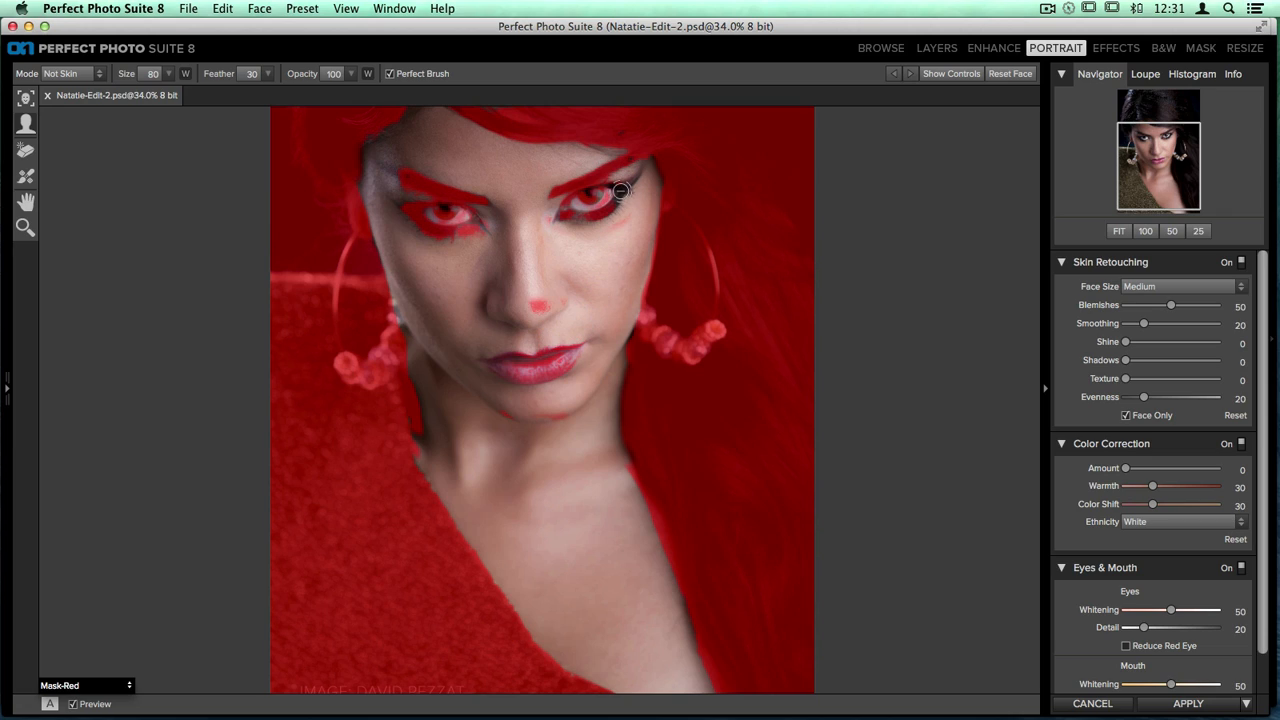
{"action": "mouse_move", "coordinate": [612, 202]}
{"action": "left_mouse_down"}
{"action": "mouse_move", "coordinate": [617, 190]}
{"action": "mouse_move", "coordinate": [577, 217]}
{"action": "mouse_move", "coordinate": [566, 201]}
{"action": "left_mouse_up"}
{"action": "left_click", "coordinate": [130, 687]}
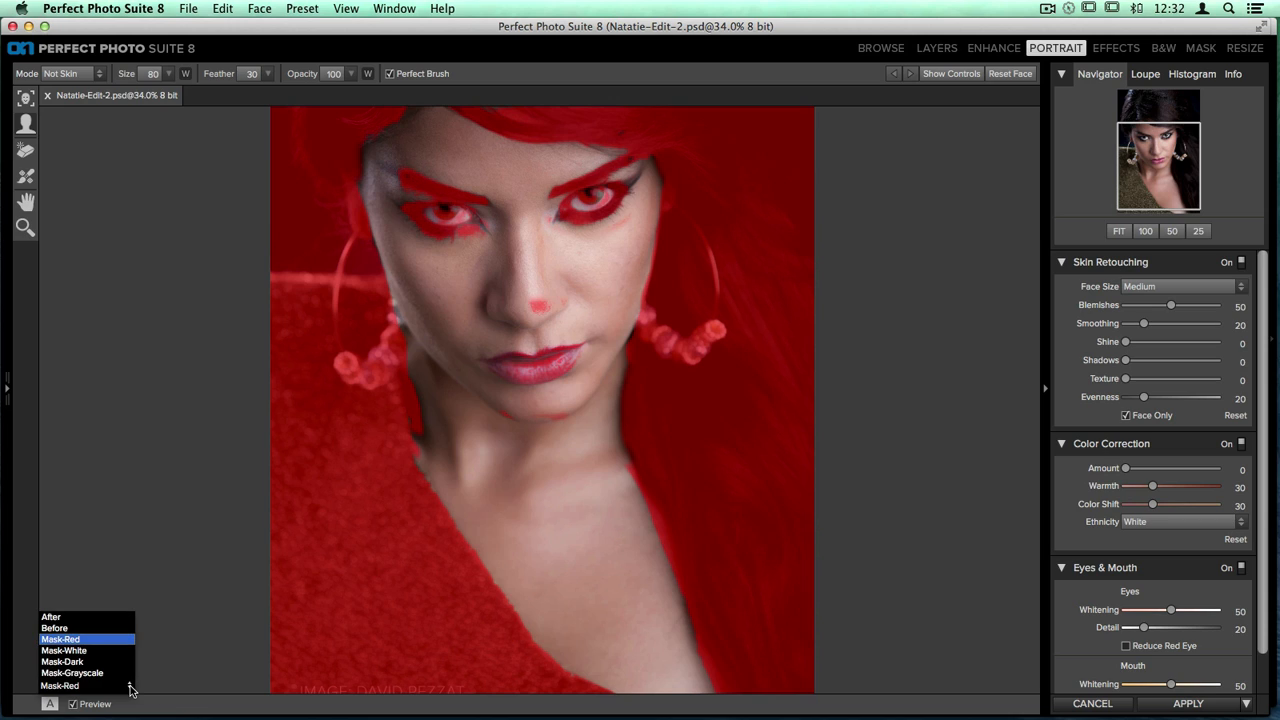
{"action": "left_click", "coordinate": [100, 617]}
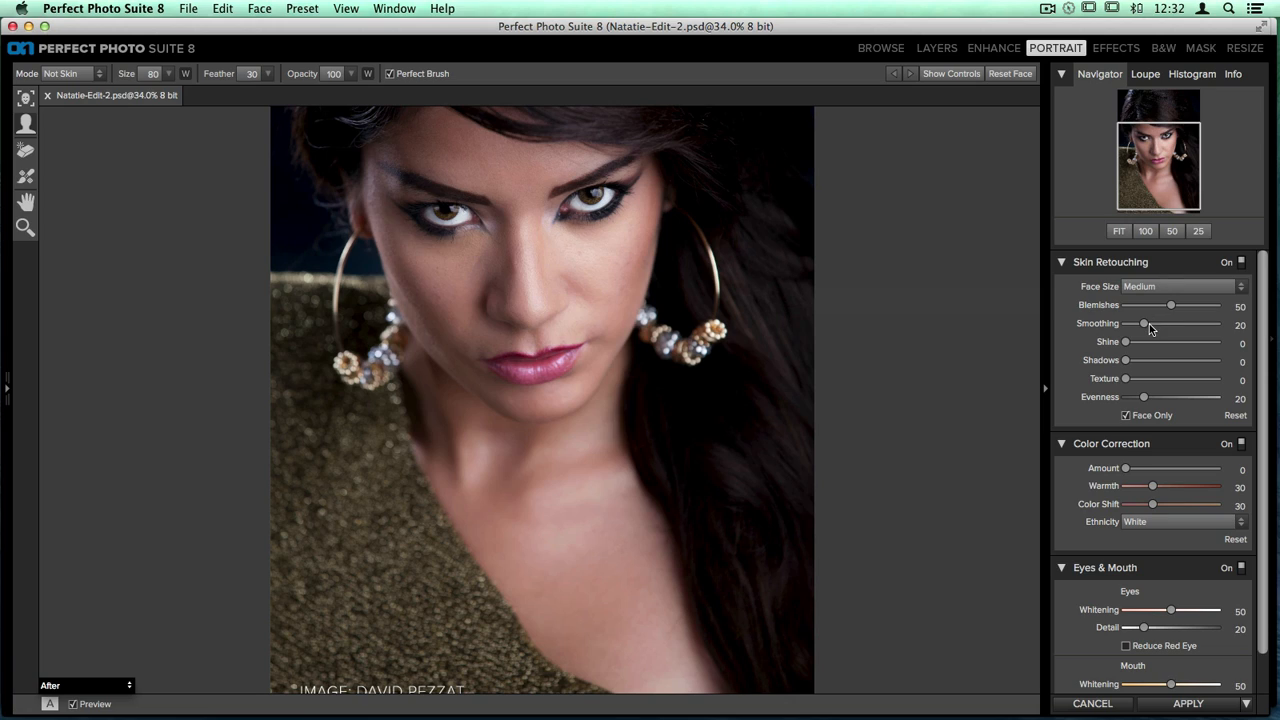
- Set the skin retouching Smoothing to 48, Shine to 41 and Evenness to 41
{"action": "left_click_drag", "start_coordinate": [1146, 326], "coordinate": [1173, 331]}
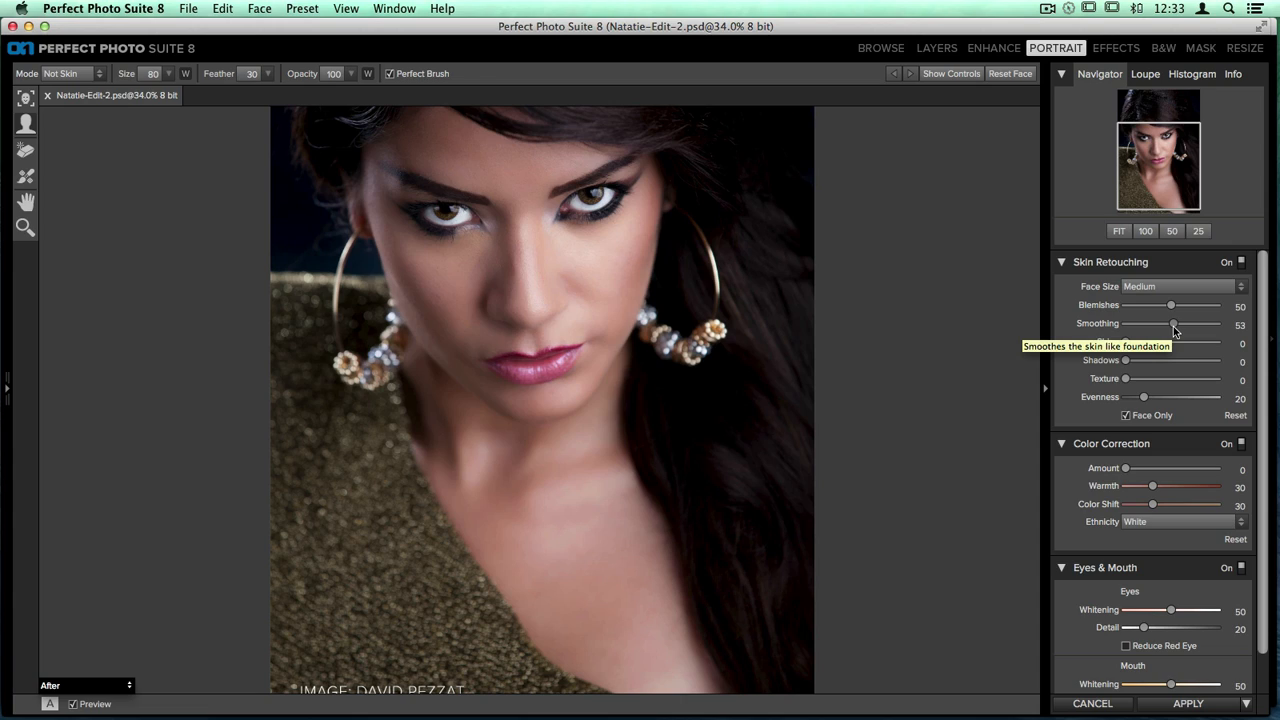
{"action": "left_click_drag", "start_coordinate": [1175, 330], "coordinate": [1200, 330]}
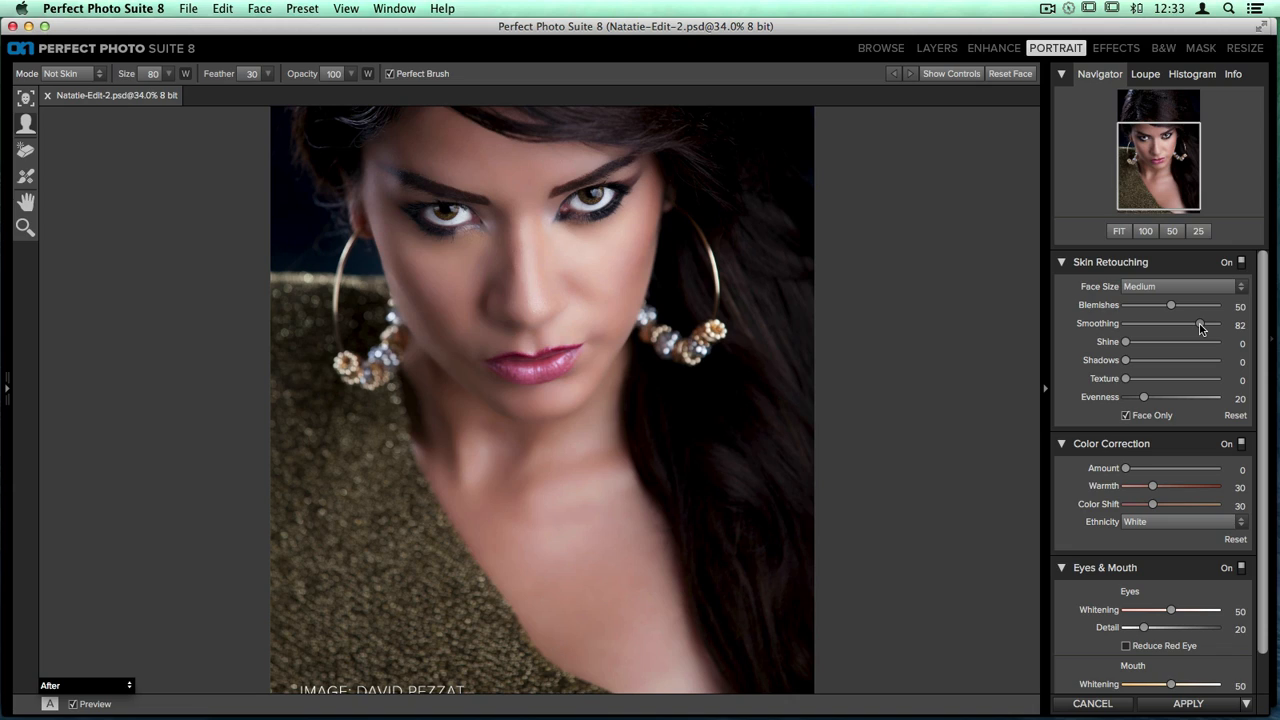
{"action": "left_click_drag", "start_coordinate": [1201, 328], "coordinate": [1169, 325]}
{"action": "left_click_drag", "start_coordinate": [1126, 342], "coordinate": [1163, 349]}
{"action": "left_click_drag", "start_coordinate": [1145, 397], "coordinate": [1163, 398]}
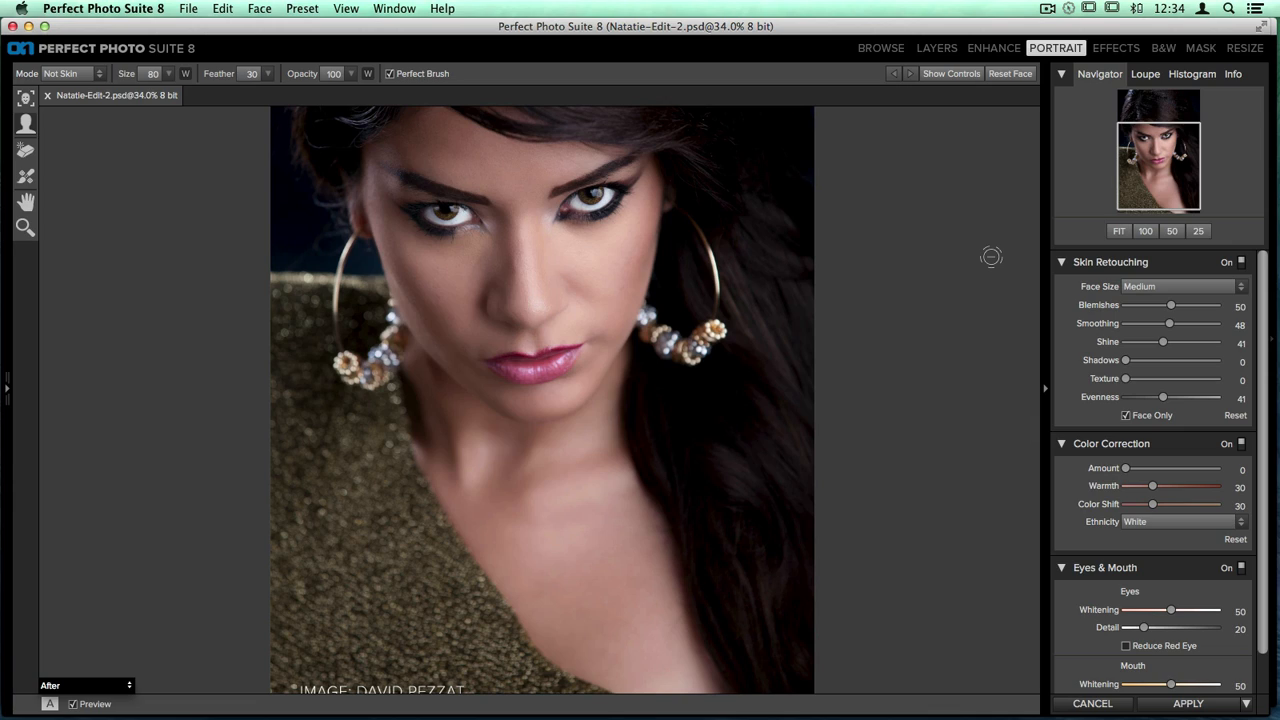
- Remove the remaining blemishes on the cheeks, nose bridge and under the eyes with the Perfect Eraser at size 40
{"action": "key", "text": "super+equal"}
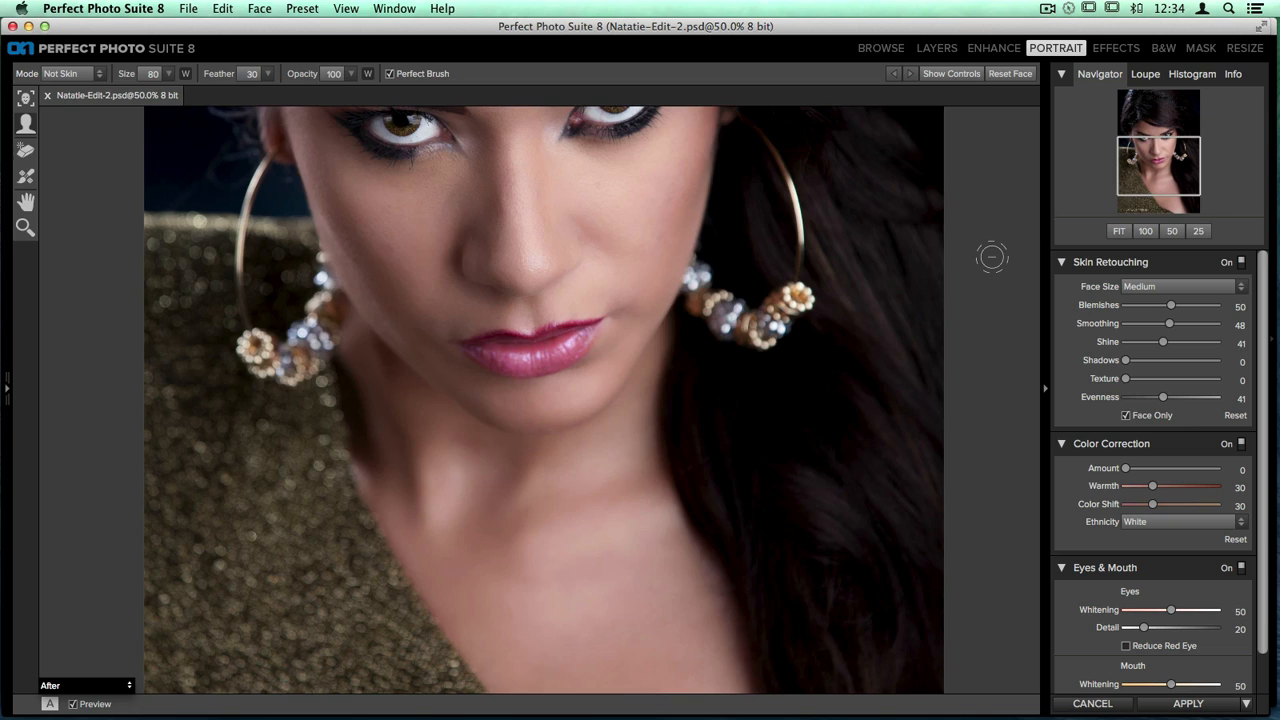
{"action": "key", "text": "super+equal"}
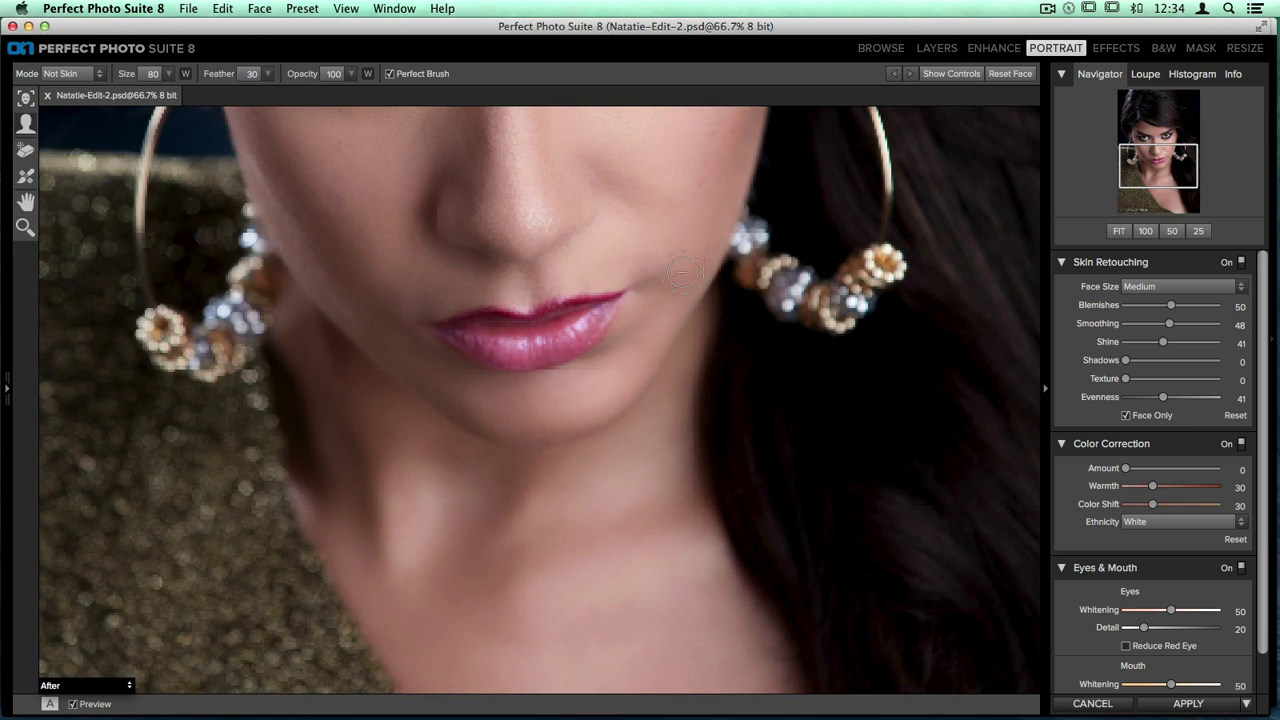
{"action": "left_click_drag", "start_coordinate": [681, 160], "coordinate": [736, 370]}
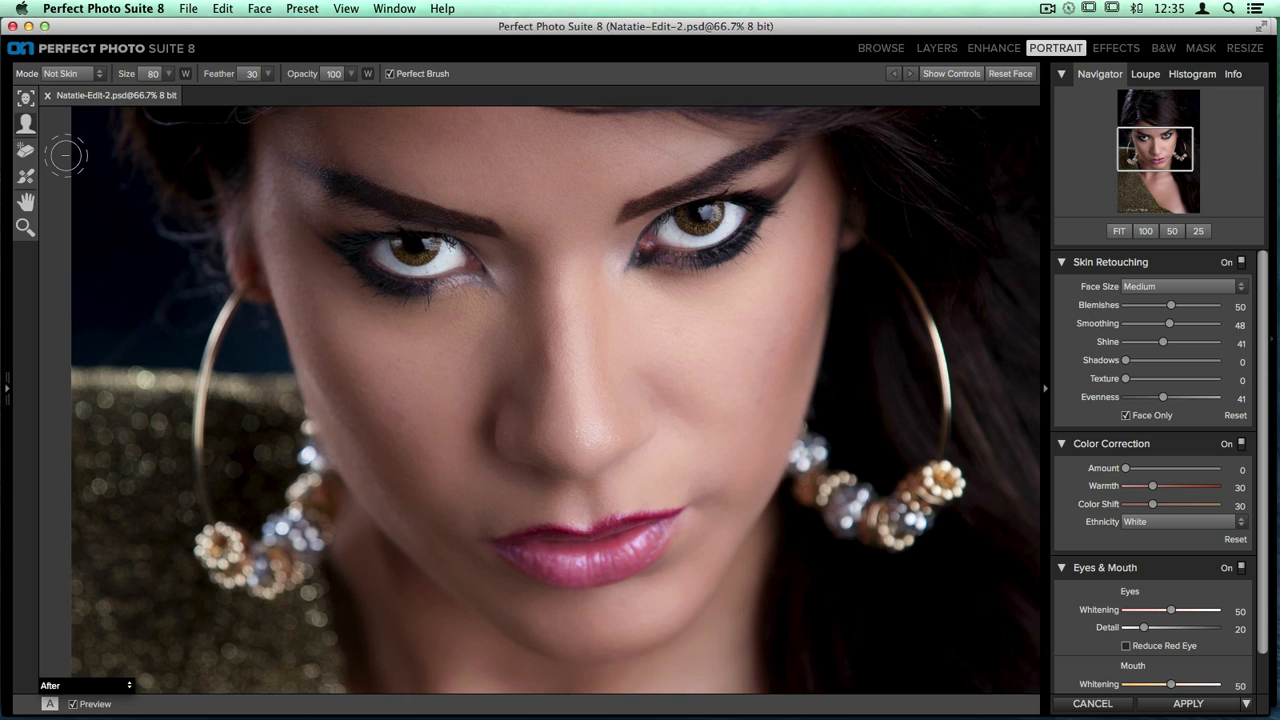
{"action": "left_click", "coordinate": [24, 150]}
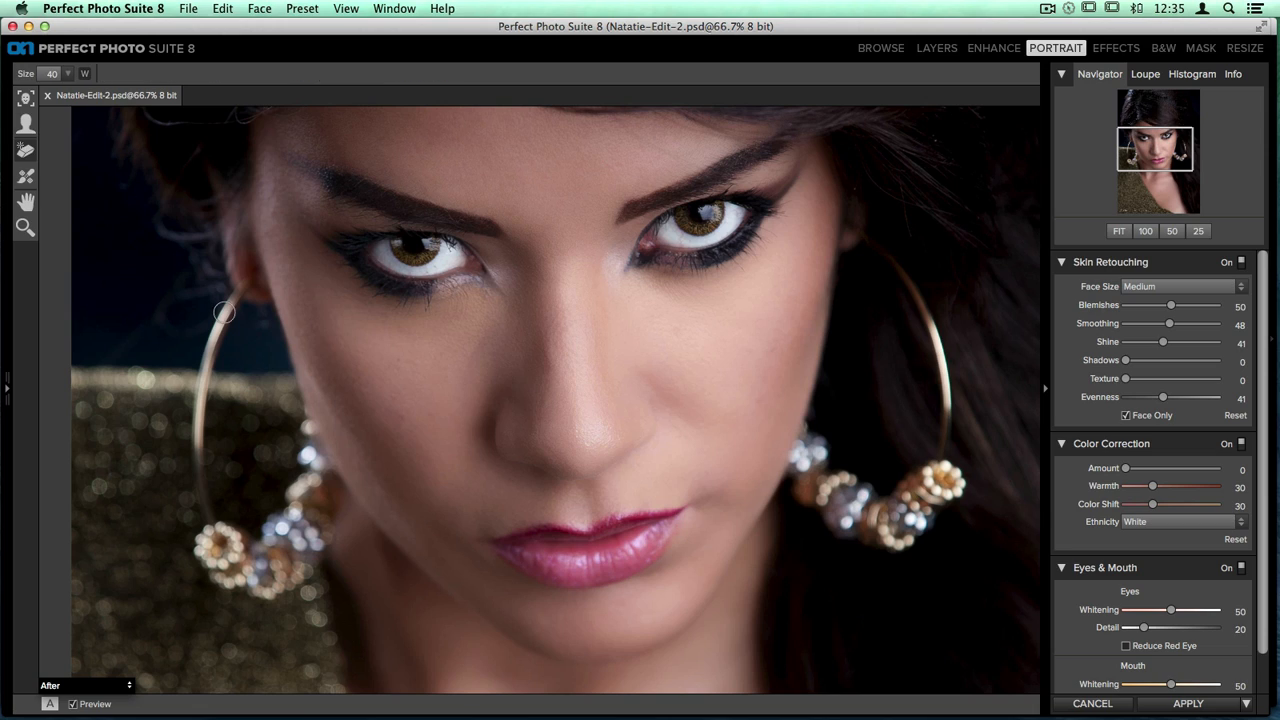
{"action": "left_click_drag", "start_coordinate": [392, 360], "coordinate": [398, 432]}
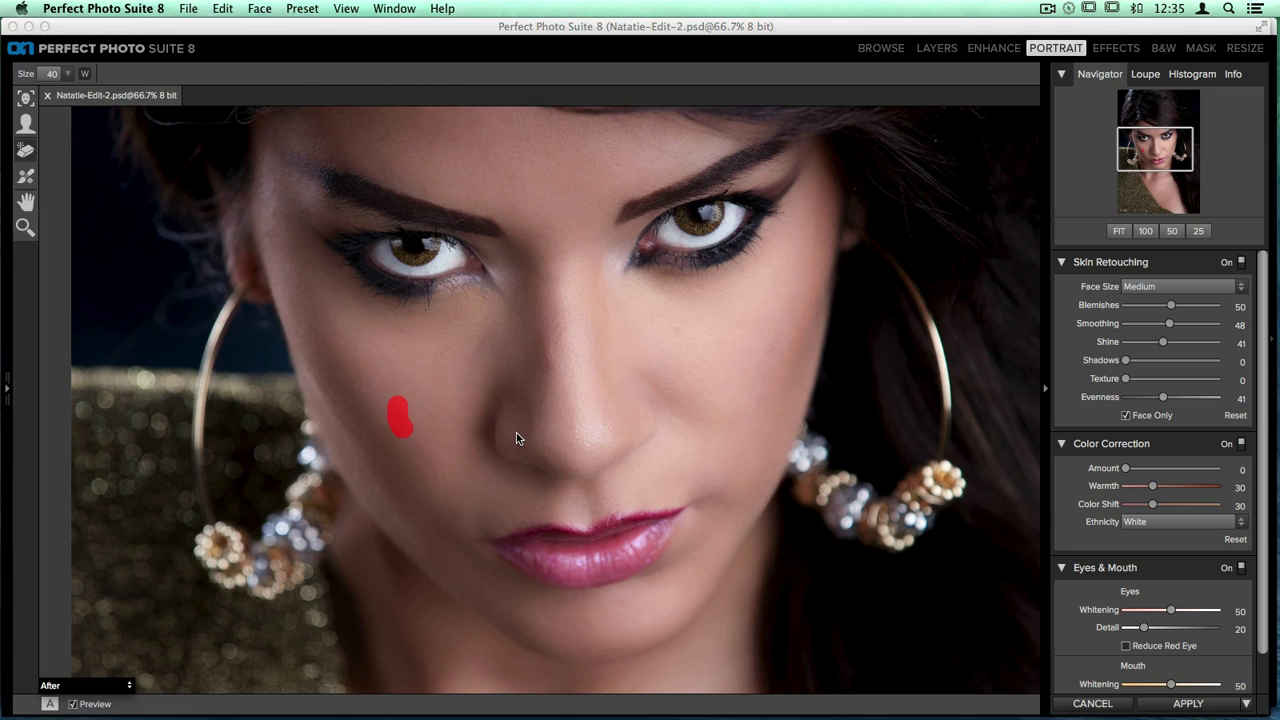
{"action": "left_click_drag", "start_coordinate": [772, 330], "coordinate": [754, 404]}
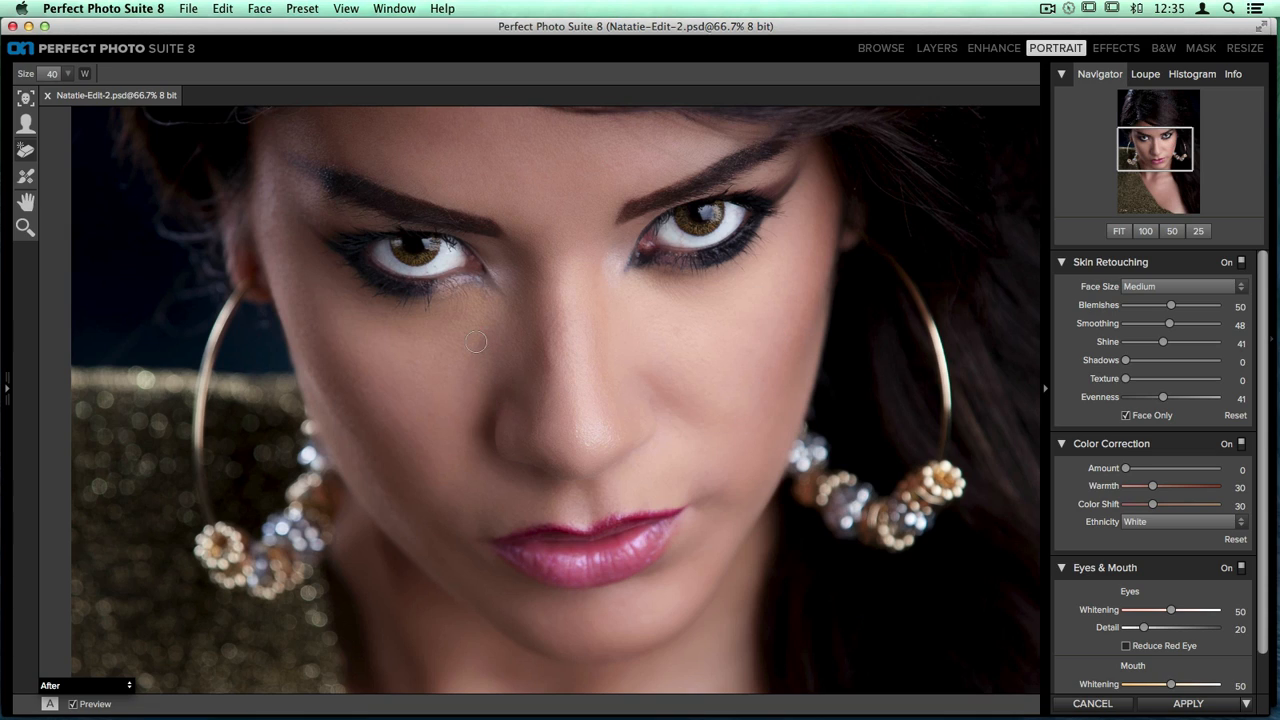
{"action": "left_click_drag", "start_coordinate": [488, 338], "coordinate": [476, 366]}
{"action": "left_click", "coordinate": [591, 288]}
{"action": "left_click_drag", "start_coordinate": [666, 299], "coordinate": [684, 300]}
{"action": "left_click", "coordinate": [675, 330]}
- Soften the cheek and under-eye area on the image's right side with the Retouch Brush at 30 opacity and size 90
{"action": "left_click", "coordinate": [26, 177]}
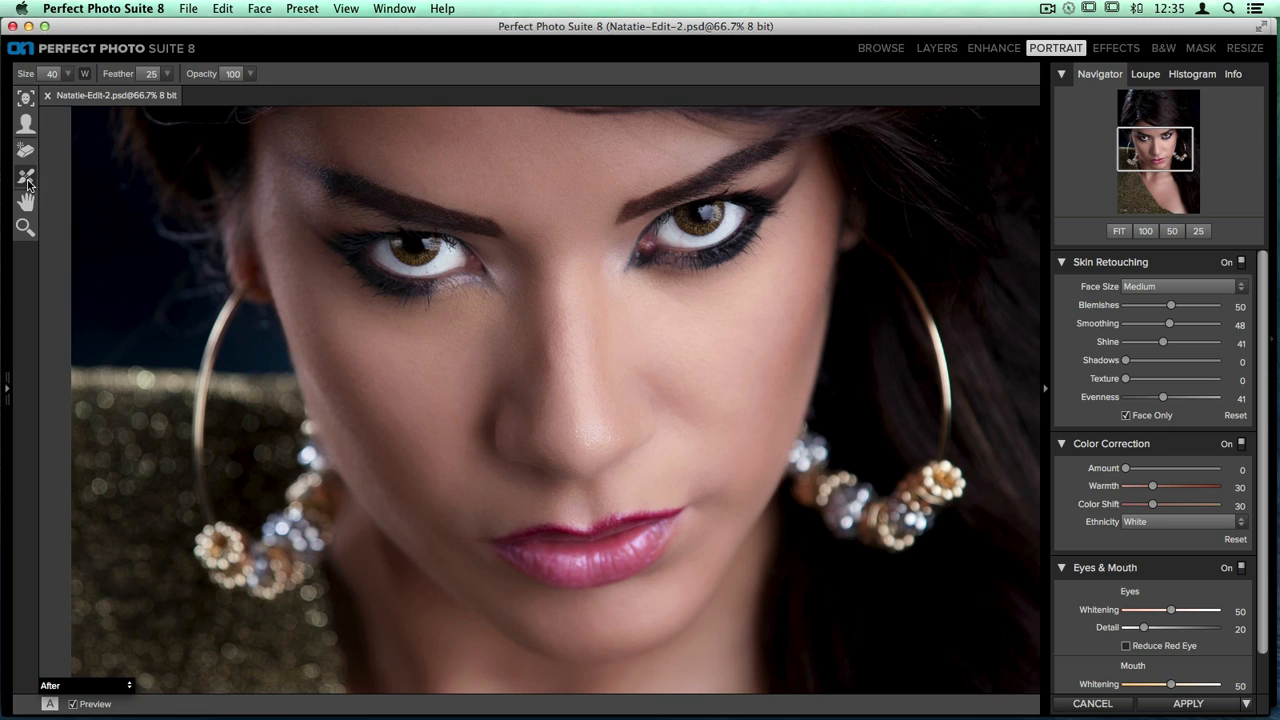
{"action": "left_click", "coordinate": [248, 78]}
{"action": "left_click_drag", "start_coordinate": [245, 92], "coordinate": [188, 98]}
{"action": "key", "text": "bracketright"}
{"action": "key", "text": "bracketright"}
{"action": "key", "text": "bracketright"}
{"action": "key", "text": "bracketright"}
{"action": "key", "text": "bracketright"}
{"action": "key", "text": "bracketright"}
{"action": "key", "text": "bracketleft"}
{"action": "left_click_drag", "start_coordinate": [780, 322], "coordinate": [733, 451]}
{"action": "left_click_drag", "start_coordinate": [762, 340], "coordinate": [724, 437]}
{"action": "left_click_drag", "start_coordinate": [795, 266], "coordinate": [776, 346]}
{"action": "left_click_drag", "start_coordinate": [650, 293], "coordinate": [725, 291]}
{"action": "left_click_drag", "start_coordinate": [652, 285], "coordinate": [727, 289]}
- Retouch the cheek on the image's left side and the bridge of the nose with the same brush
{"action": "mouse_move", "coordinate": [490, 295]}
{"action": "left_mouse_down"}
{"action": "mouse_move", "coordinate": [425, 328]}
{"action": "mouse_move", "coordinate": [471, 302]}
{"action": "mouse_move", "coordinate": [383, 332]}
{"action": "mouse_move", "coordinate": [358, 320]}
{"action": "mouse_move", "coordinate": [352, 341]}
{"action": "mouse_move", "coordinate": [425, 468]}
{"action": "left_mouse_up"}
{"action": "left_click_drag", "start_coordinate": [354, 394], "coordinate": [407, 482]}
{"action": "left_click", "coordinate": [386, 400]}
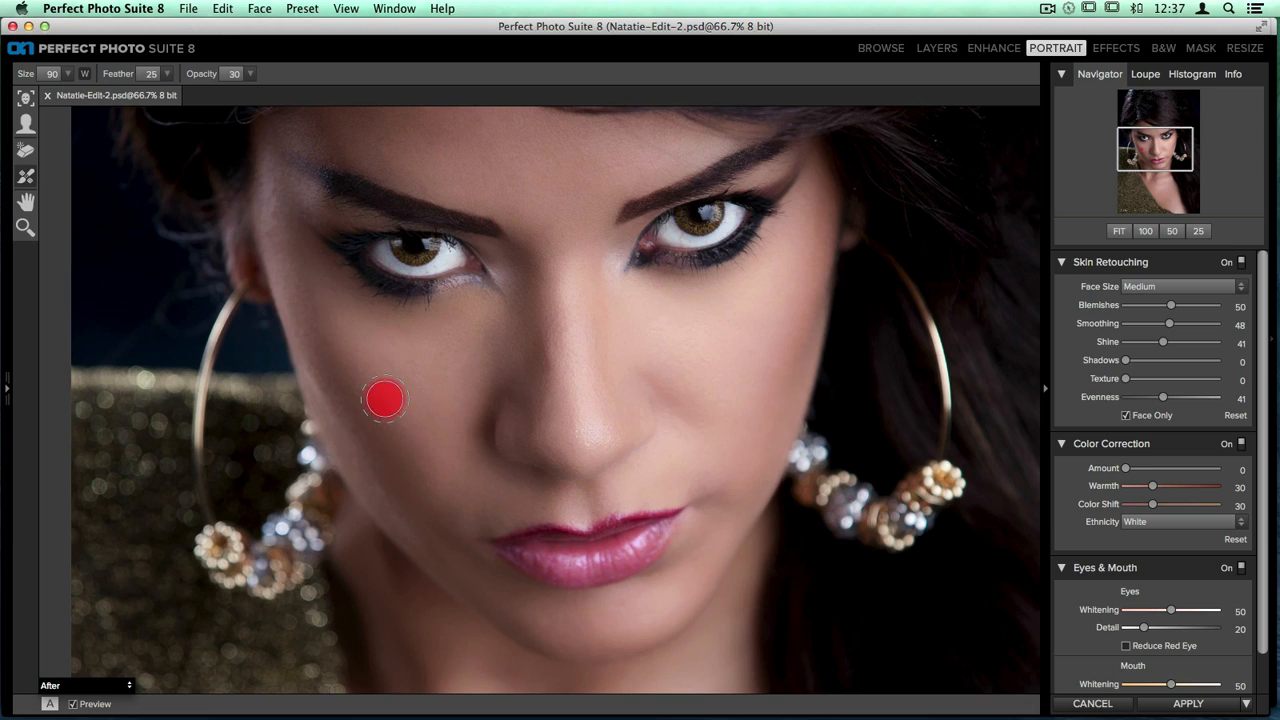
{"action": "mouse_move", "coordinate": [552, 308]}
{"action": "left_mouse_down"}
{"action": "mouse_move", "coordinate": [545, 385]}
{"action": "mouse_move", "coordinate": [556, 265]}
{"action": "mouse_move", "coordinate": [576, 429]}
{"action": "left_mouse_up"}
{"action": "left_click", "coordinate": [556, 266]}
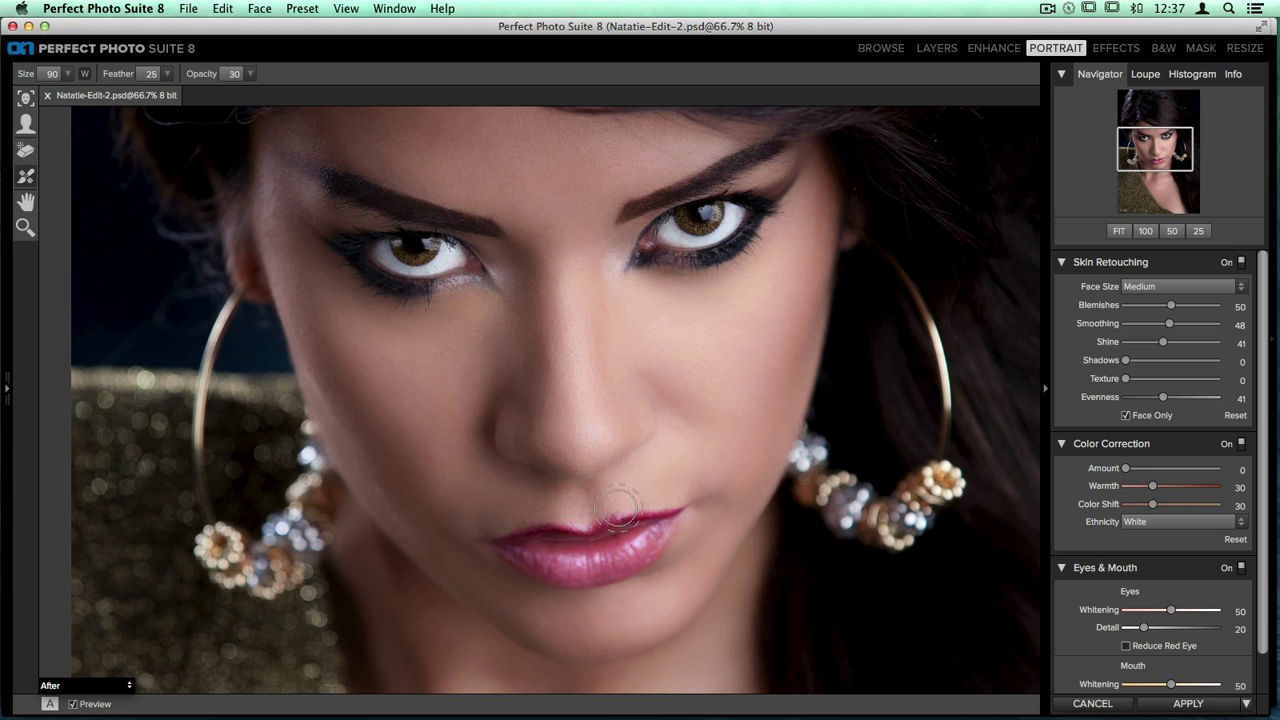
- Reduce the Retouch Brush to size 50 and even out the skin around both corners of the mouth
{"action": "key", "text": "bracketleft"}
{"action": "key", "text": "bracketleft"}
{"action": "key", "text": "bracketleft"}
{"action": "key", "text": "bracketleft"}
{"action": "left_click", "coordinate": [722, 478]}
{"action": "left_click_drag", "start_coordinate": [712, 478], "coordinate": [672, 479]}
{"action": "left_click_drag", "start_coordinate": [451, 537], "coordinate": [464, 548]}
{"action": "left_click", "coordinate": [451, 551]}
- Fit the whole portrait in view and compare it with and without the retouching preview
{"action": "key", "text": "super+0"}
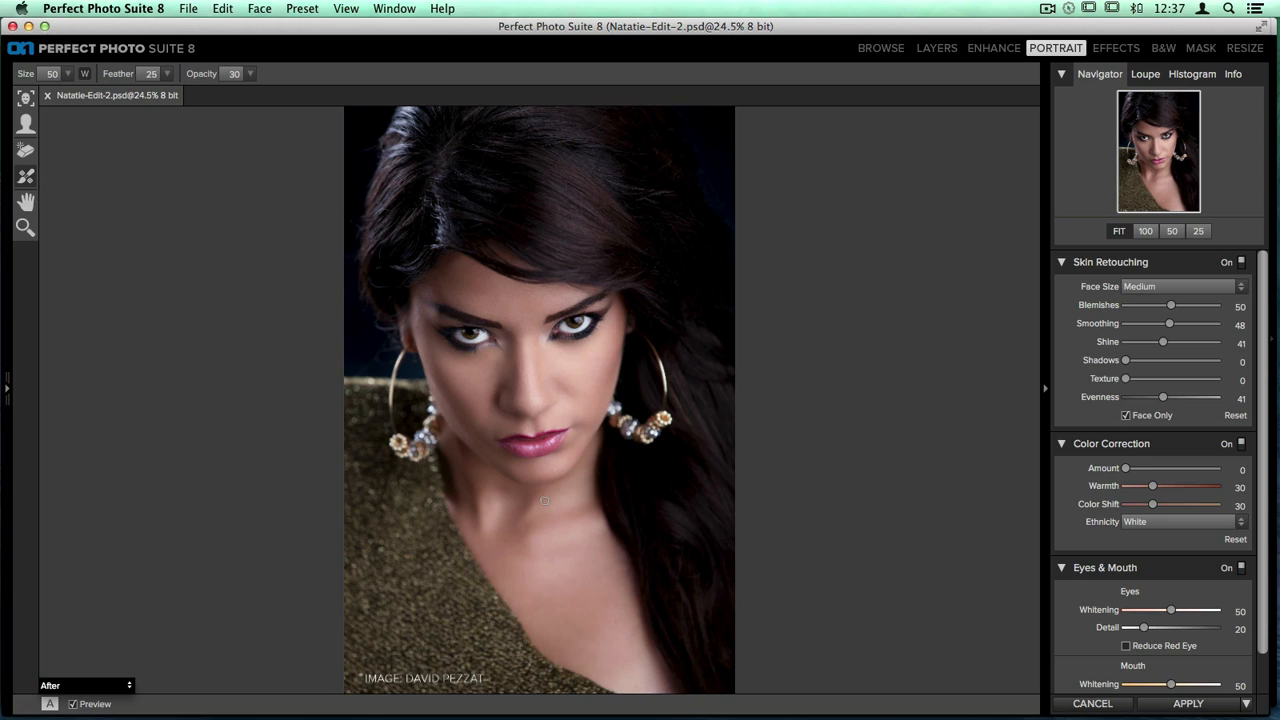
{"action": "key", "text": "p"}
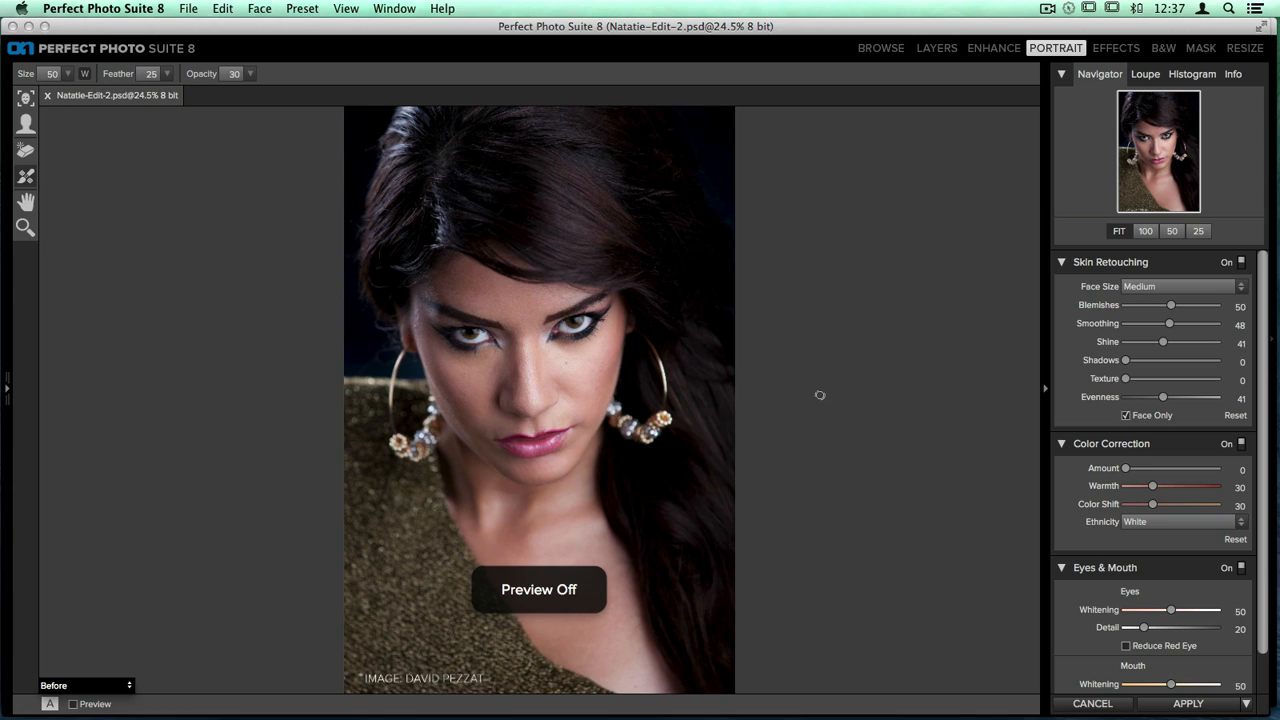
{"action": "key", "text": "p"}
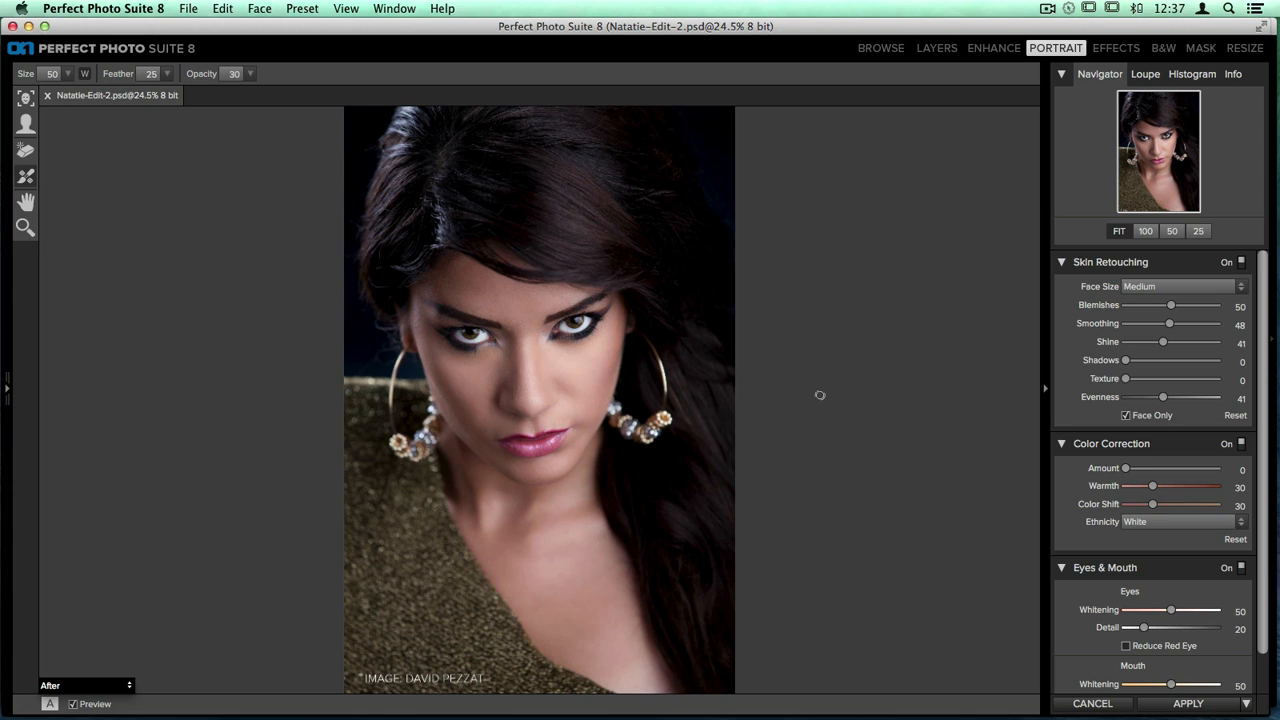